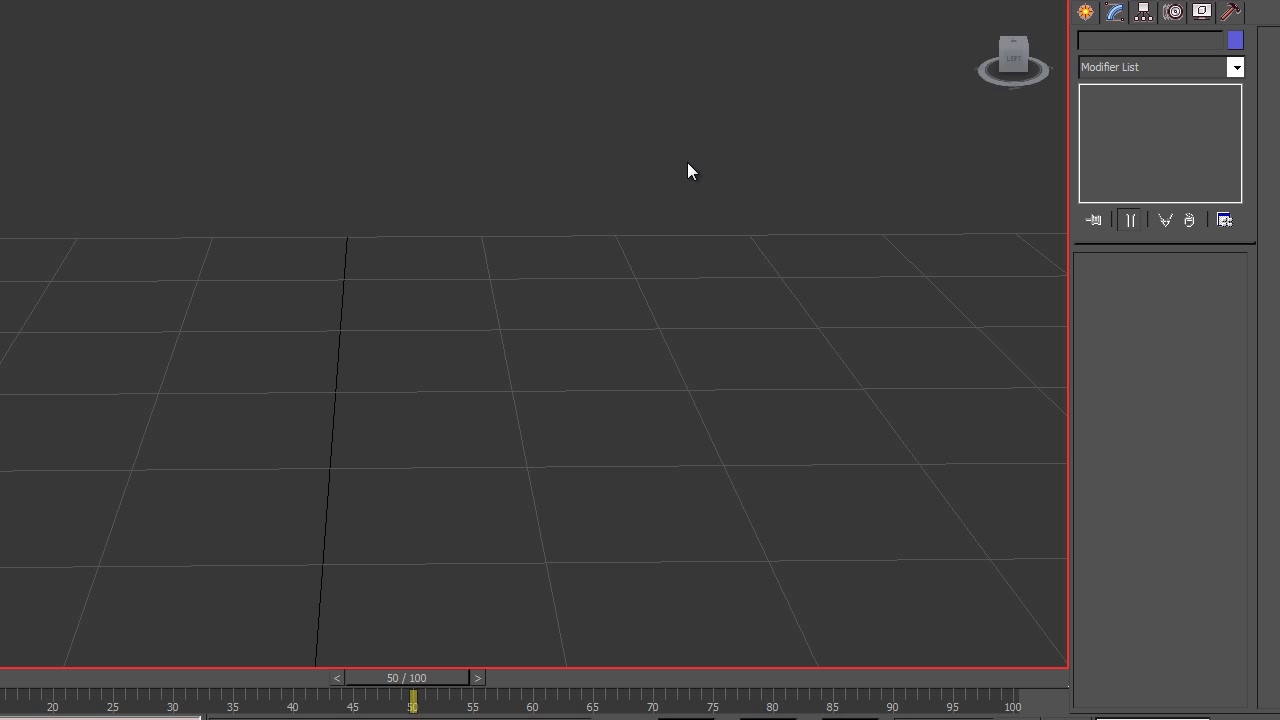
# Step: Launch the TP Tuner script and move its dialog fully into view beside the command panel
pyautogui.click(795, 3)
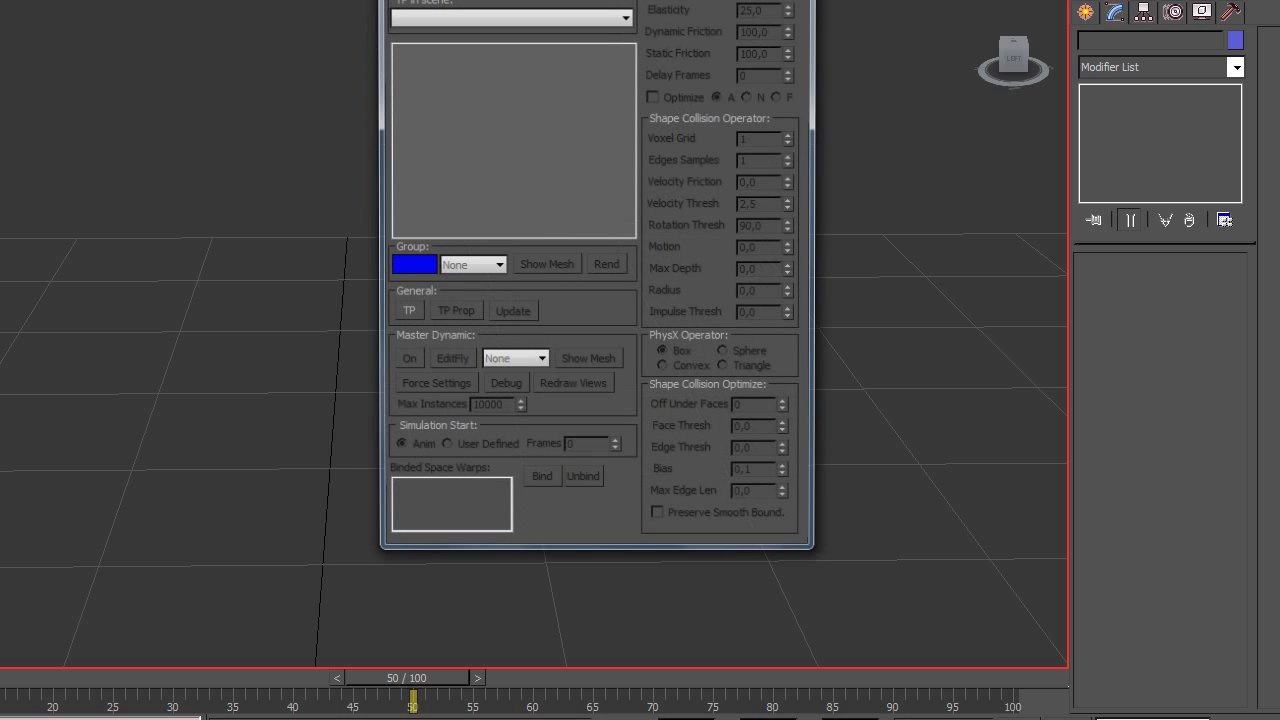
pyautogui.moveTo(600, 0); pyautogui.dragTo(825, 6)
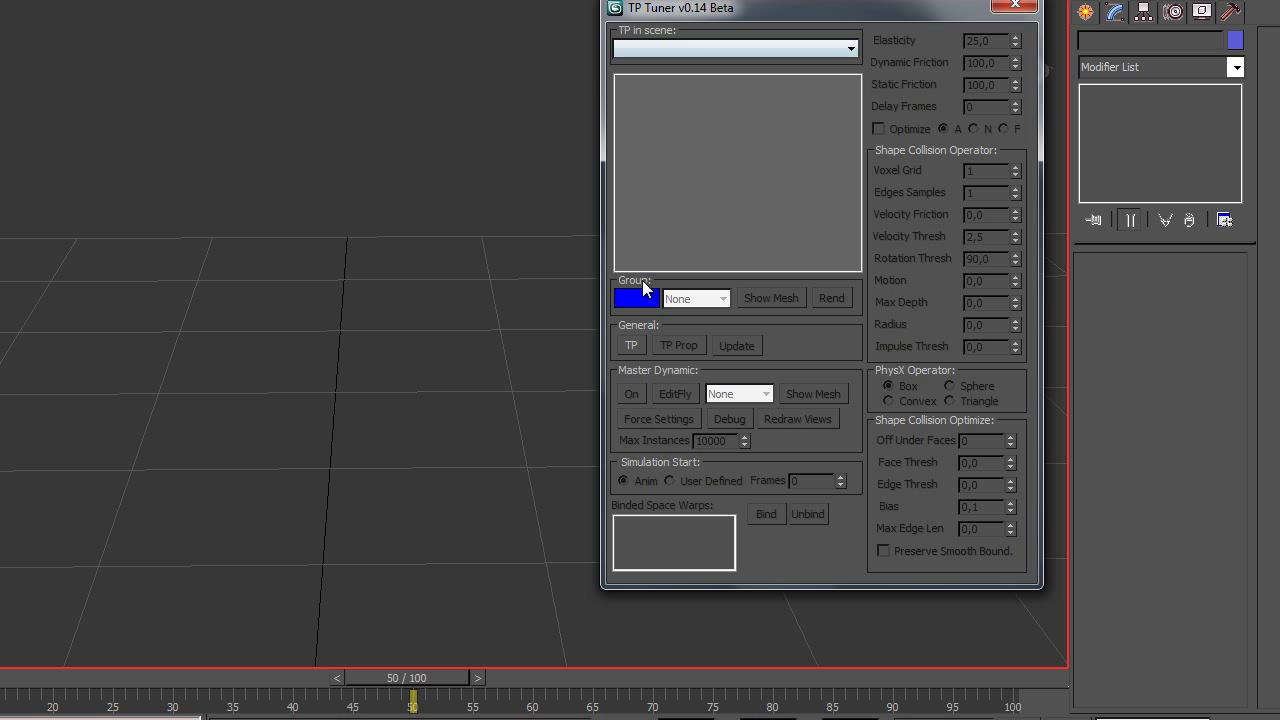
pyautogui.moveTo(704, 19); pyautogui.dragTo(723, 22)
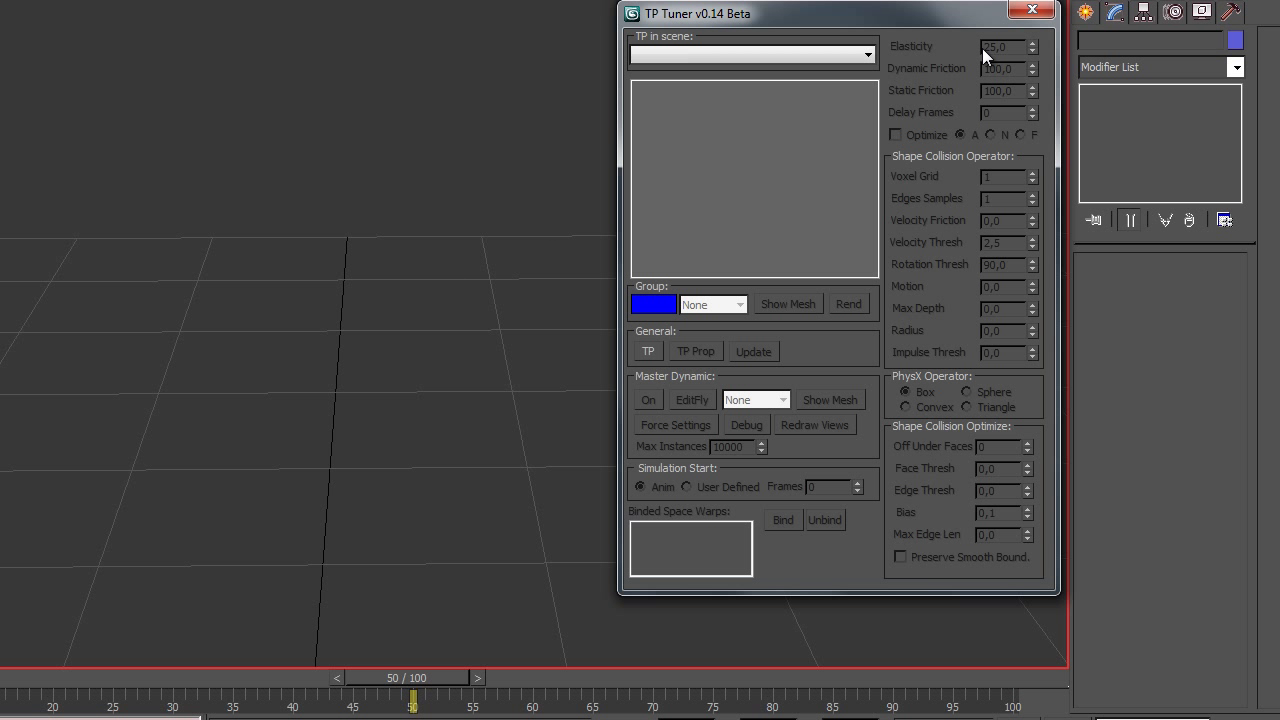
# Step: Create a Thinking Particles object, pick Thinking001 in TP Tuner and open its TP properties
pyautogui.click(647, 351)
pyautogui.click(351, 334)
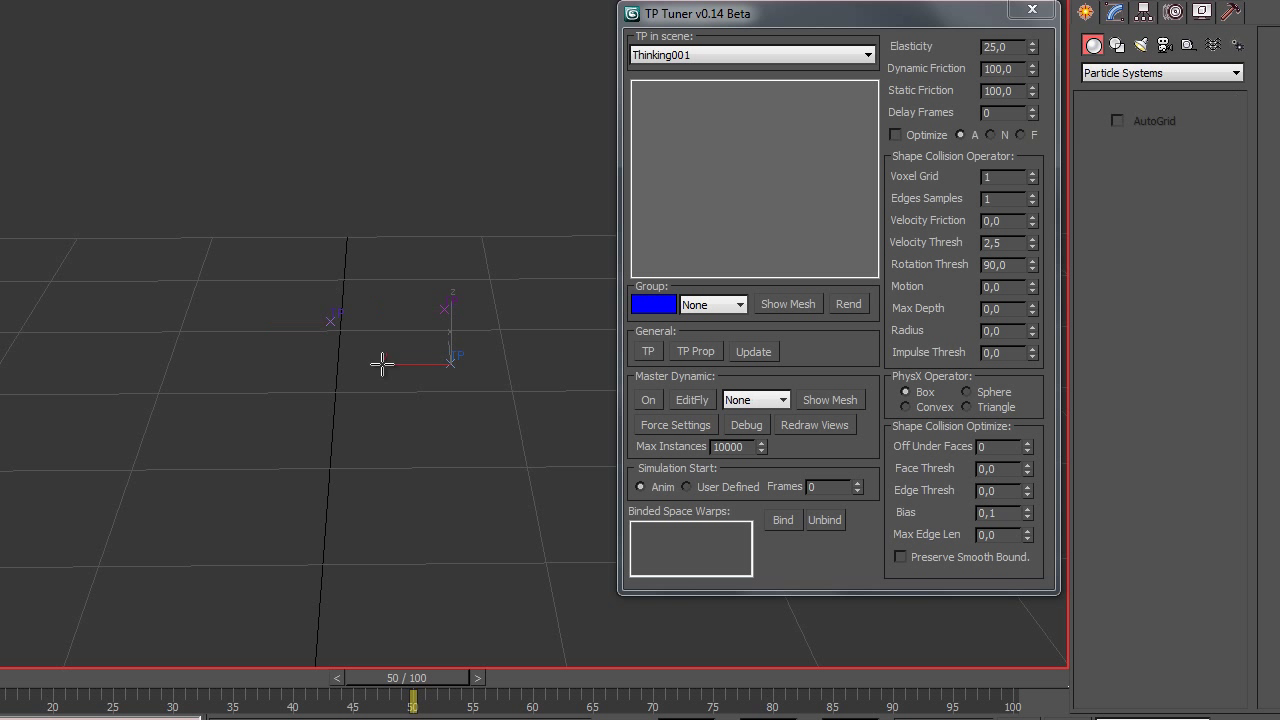
pyautogui.click(688, 56)
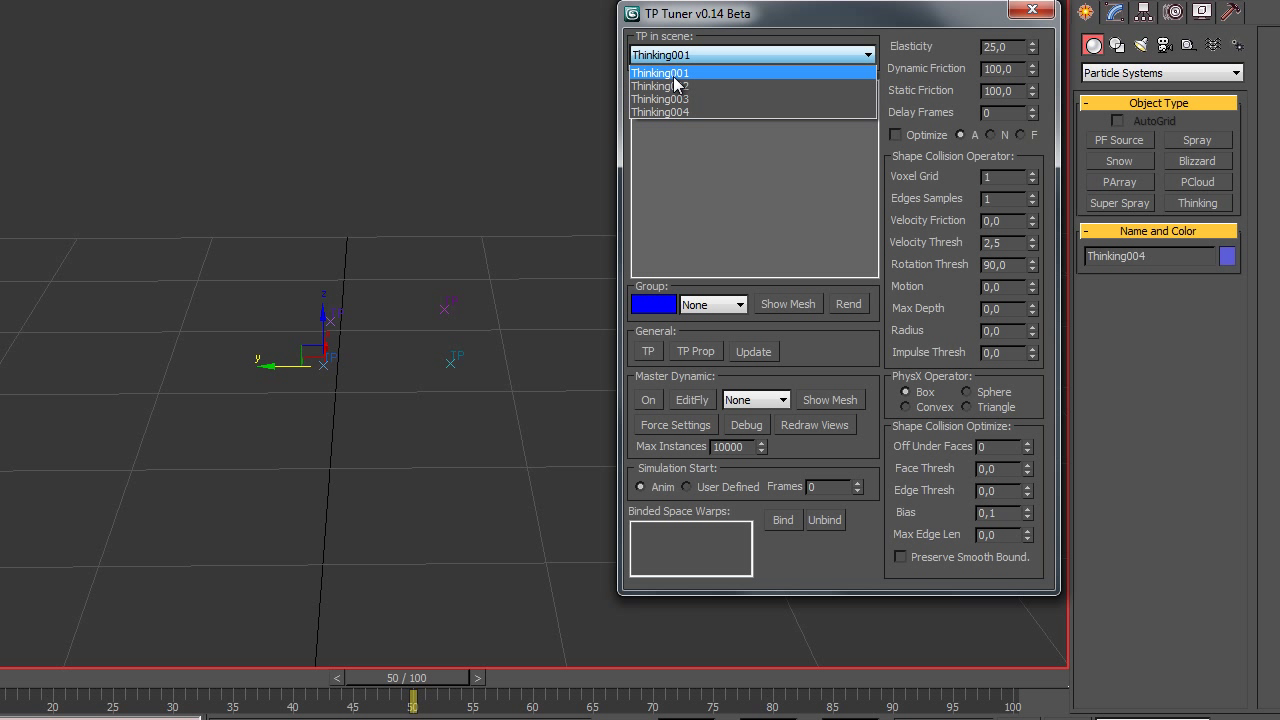
pyautogui.click(692, 73)
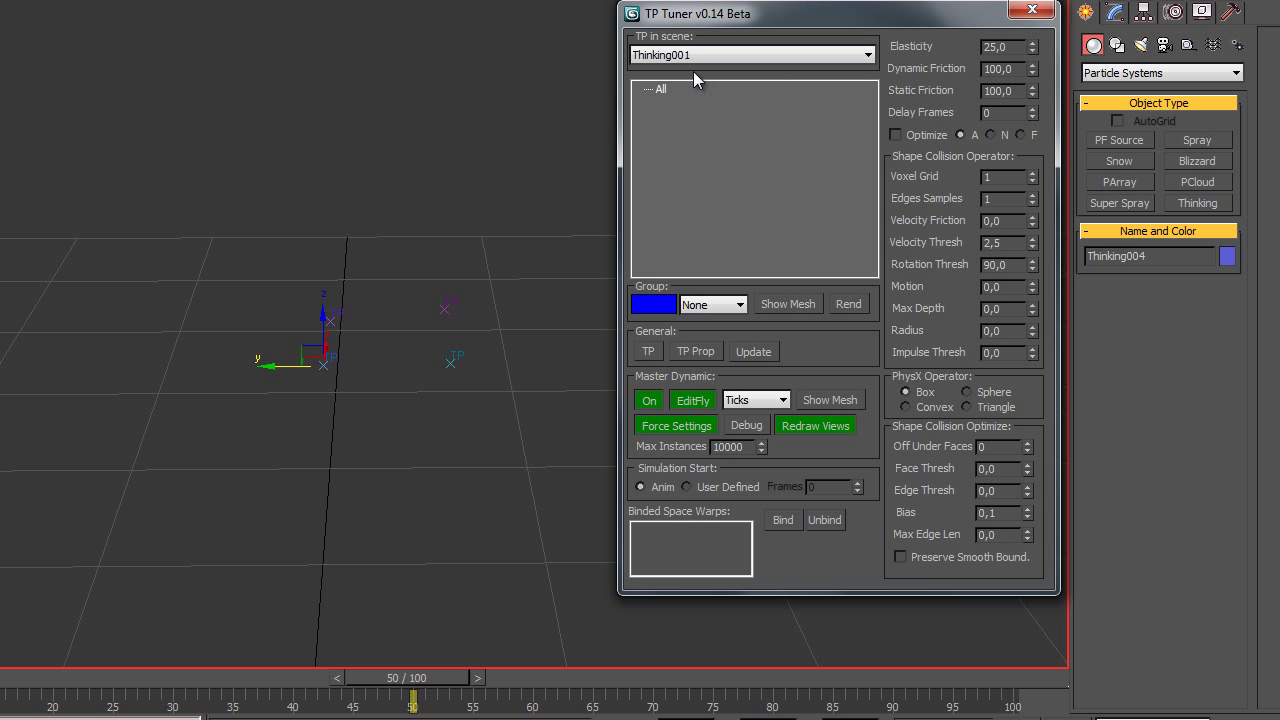
pyautogui.click(696, 351)
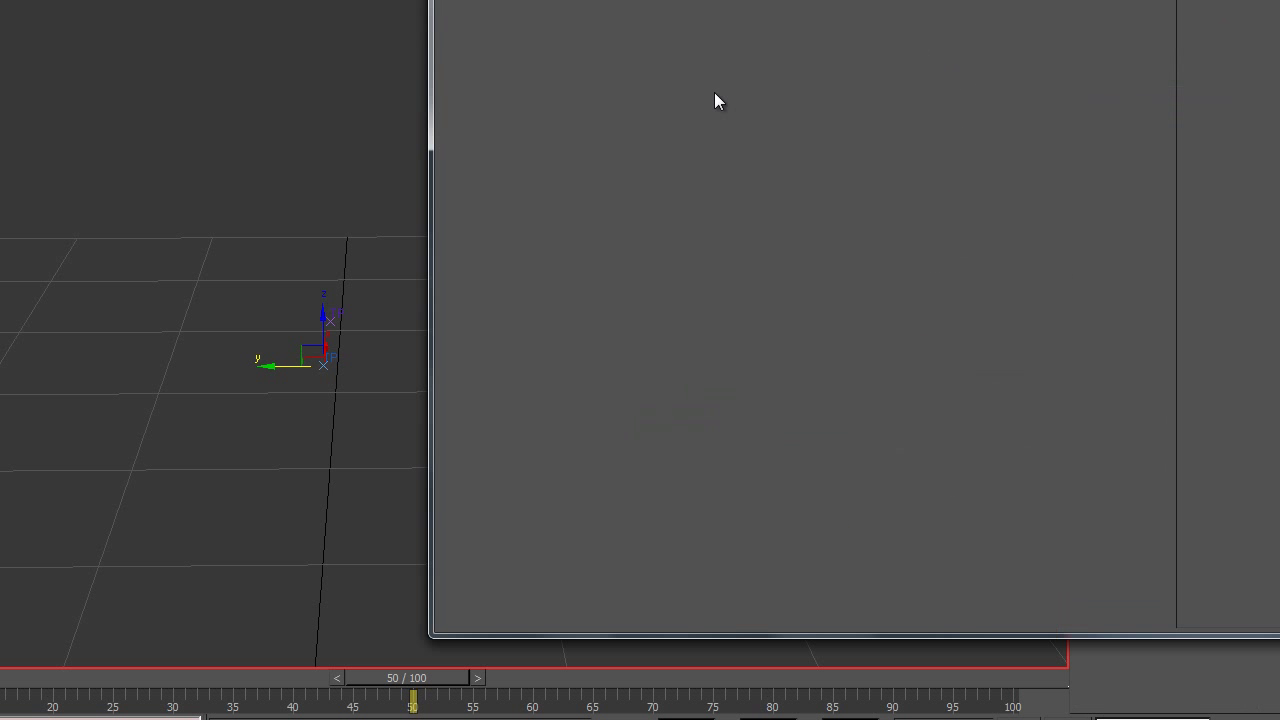
# Step: Create three groups under All and one child group inside the first group
pyautogui.click(493, 26)
pyautogui.click(500, 262)
pyautogui.click(491, 262)
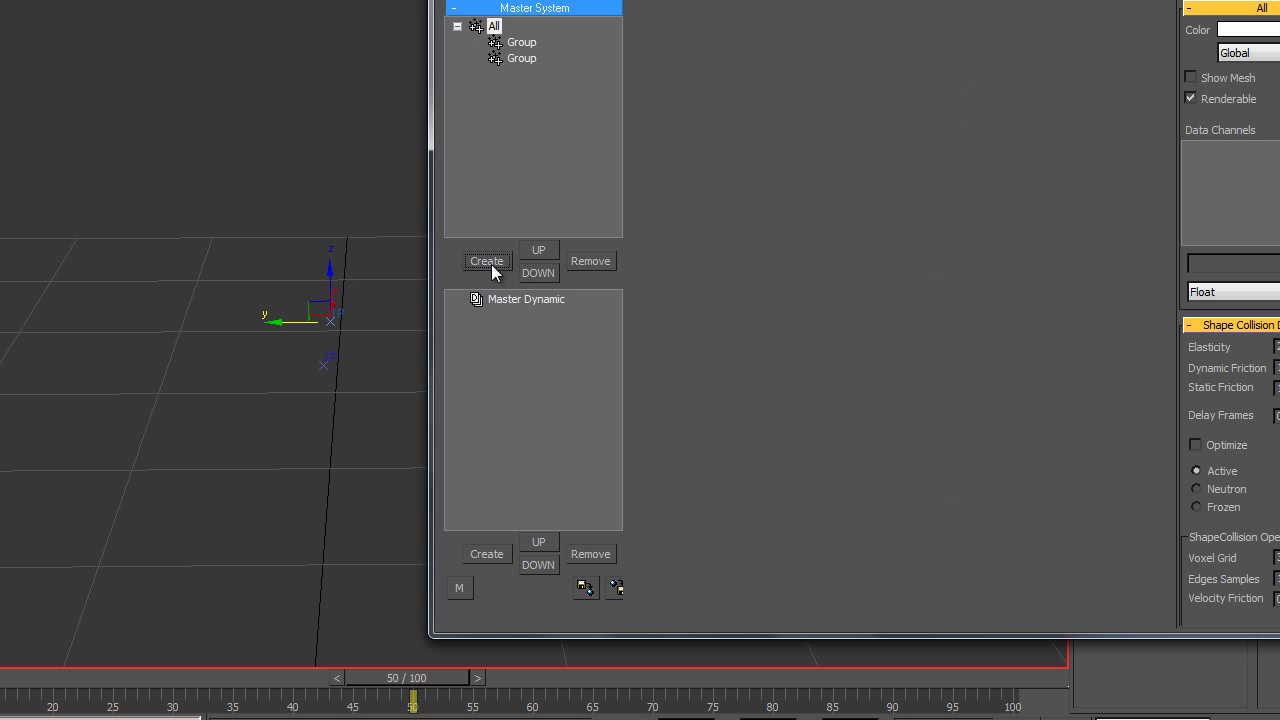
pyautogui.click(491, 262)
pyautogui.click(514, 43)
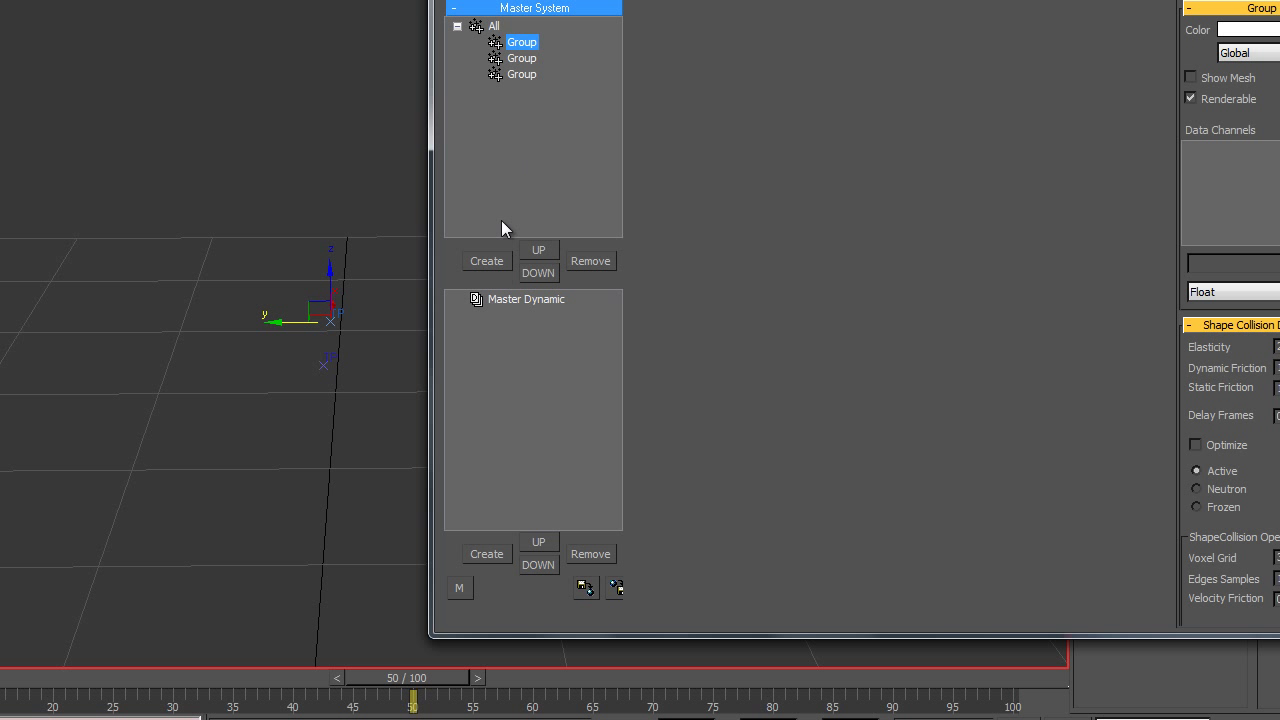
pyautogui.click(487, 262)
# Step: Colour the first group yellow and choose red for its child group
pyautogui.click(1247, 33)
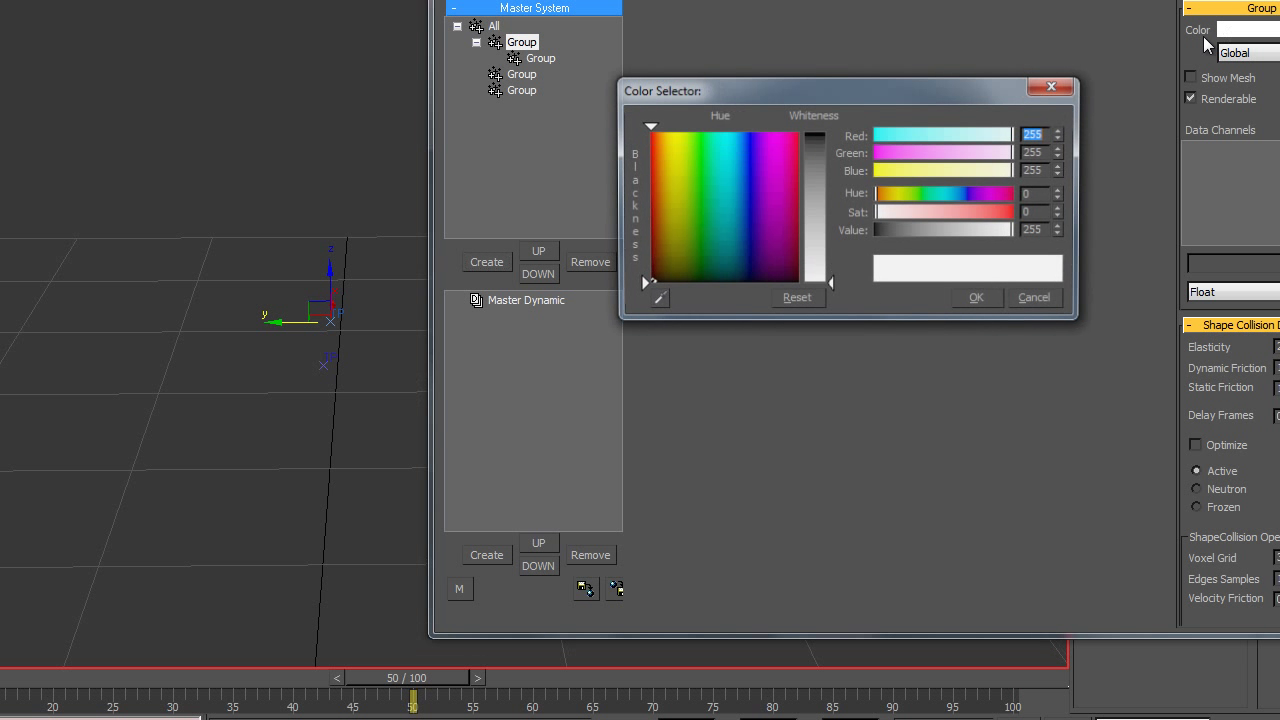
pyautogui.moveTo(832, 287); pyautogui.dragTo(832, 133)
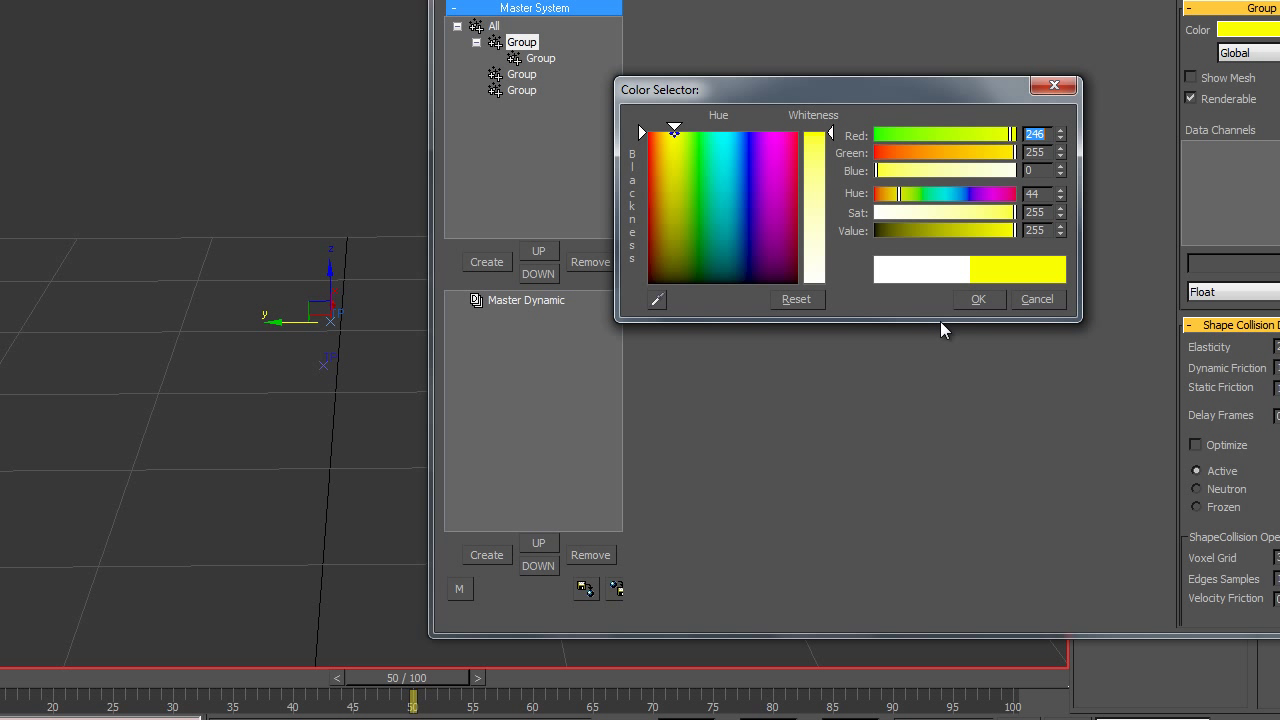
pyautogui.click(978, 299)
pyautogui.click(541, 58)
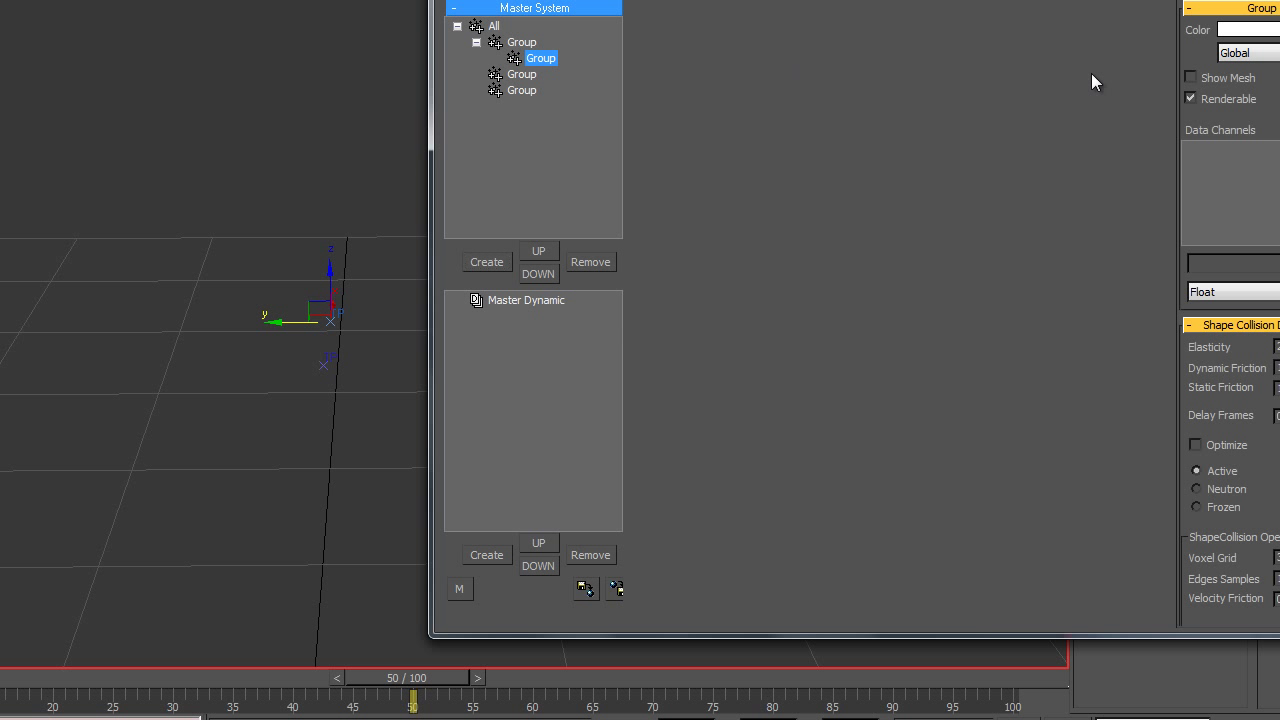
pyautogui.click(1229, 34)
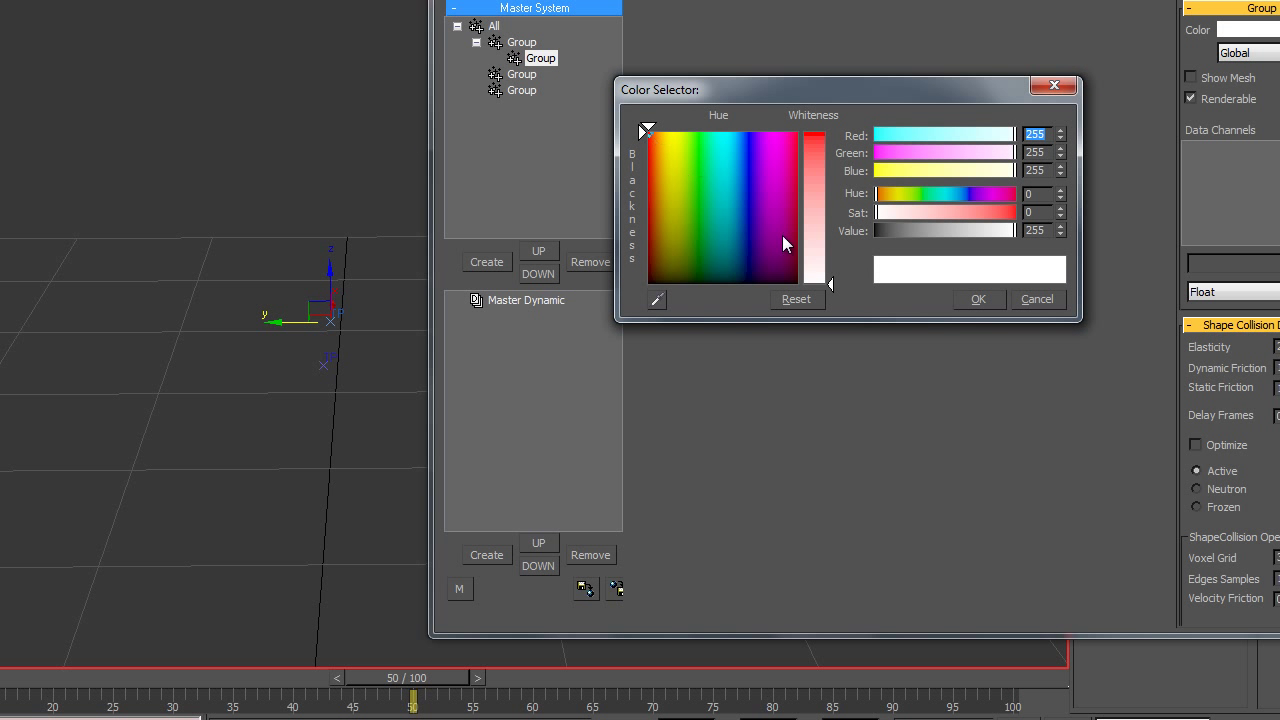
pyautogui.moveTo(830, 286); pyautogui.dragTo(830, 133)
# Step: Confirm the child's red colour, choose Thinking001 in TP in scene and update the tree
pyautogui.click(978, 299)
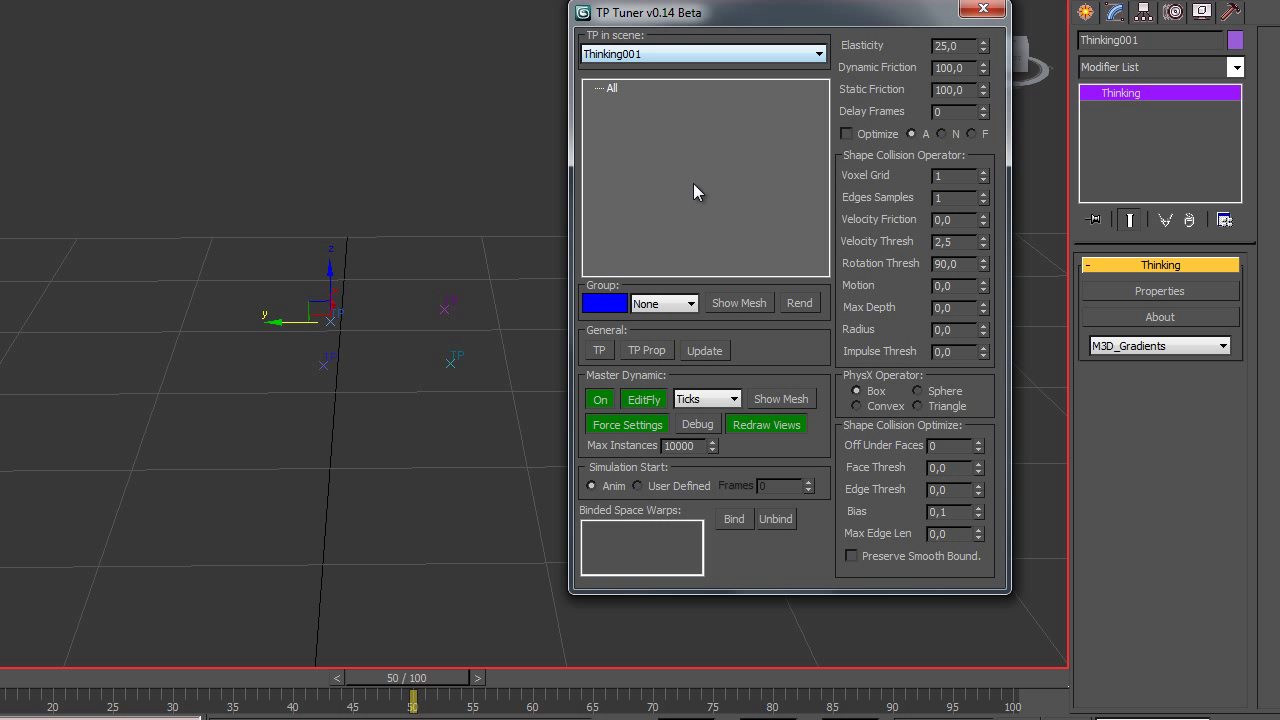
pyautogui.click(655, 54)
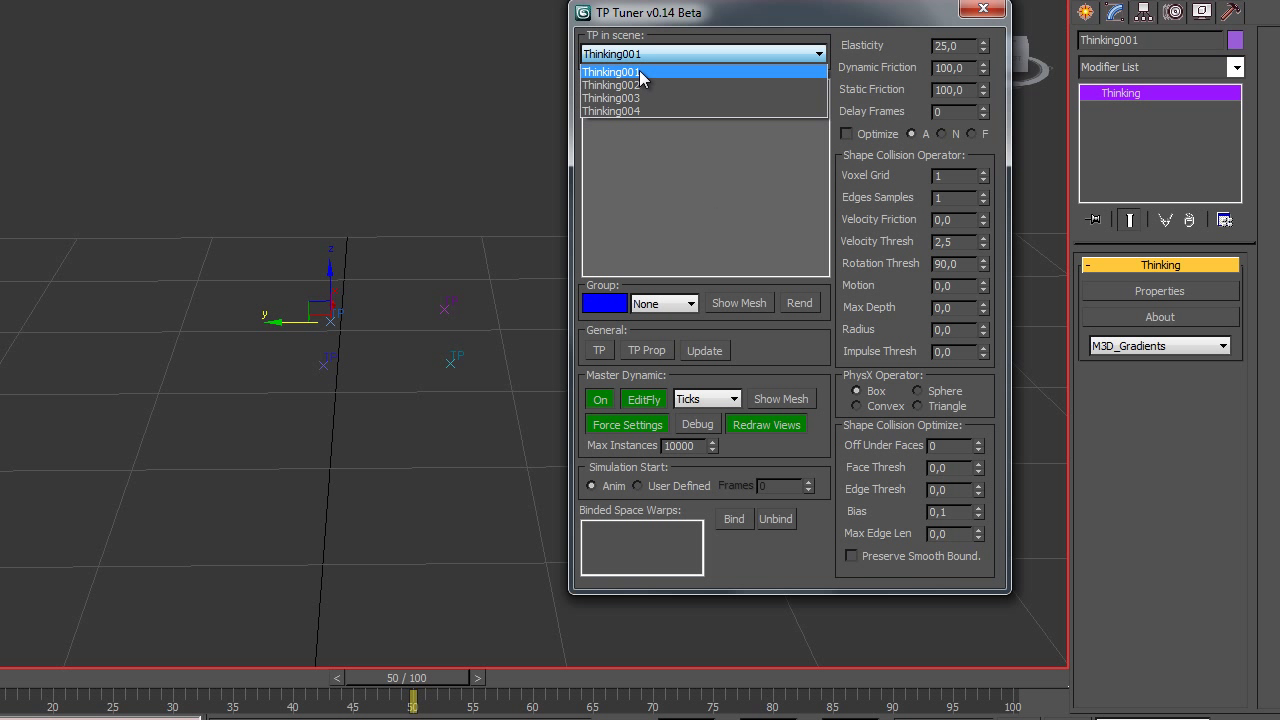
pyautogui.click(640, 72)
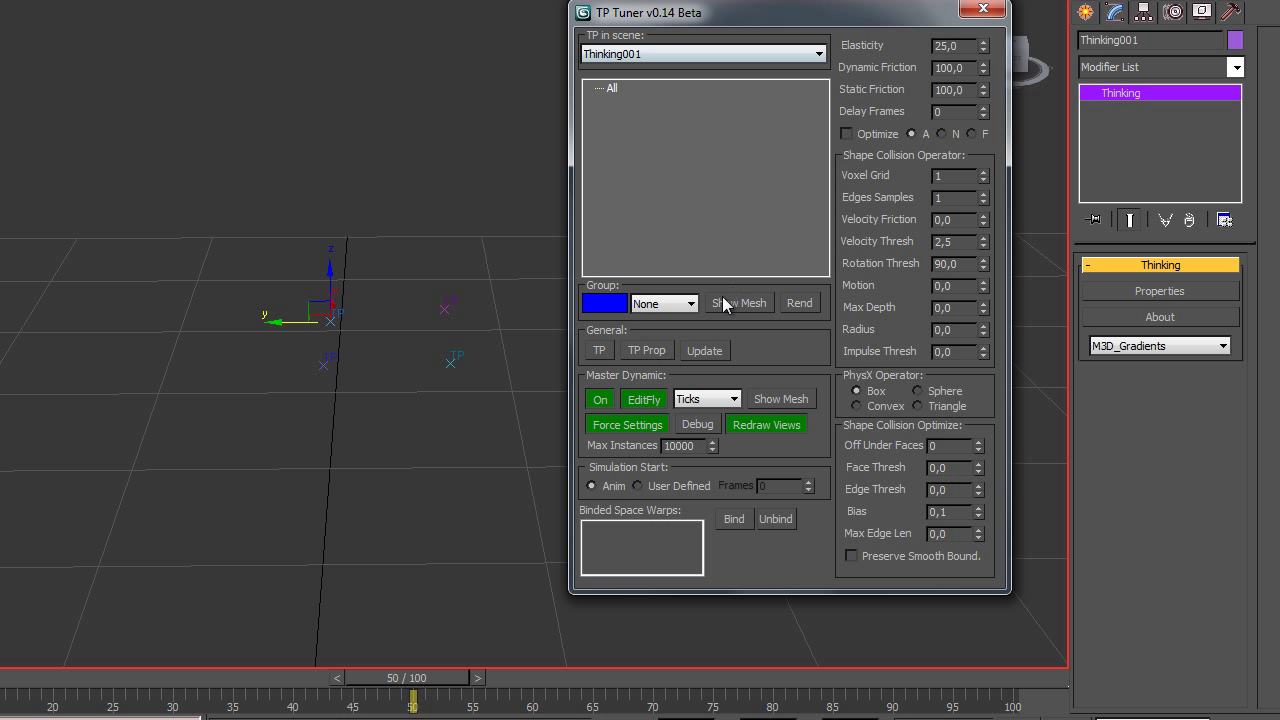
pyautogui.click(704, 350)
# Step: Expand the first group and inspect it, its red child, a lower group and All
pyautogui.click(614, 104)
pyautogui.click(640, 104)
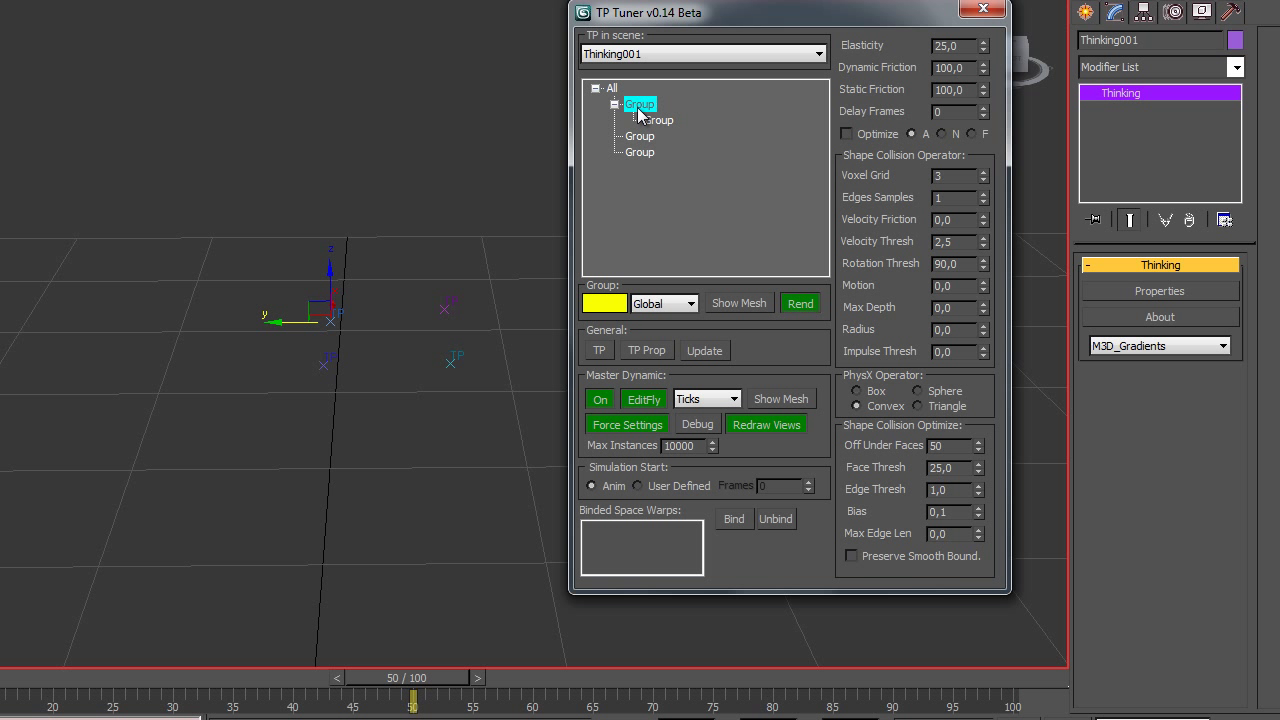
pyautogui.click(660, 120)
pyautogui.click(640, 104)
pyautogui.click(640, 136)
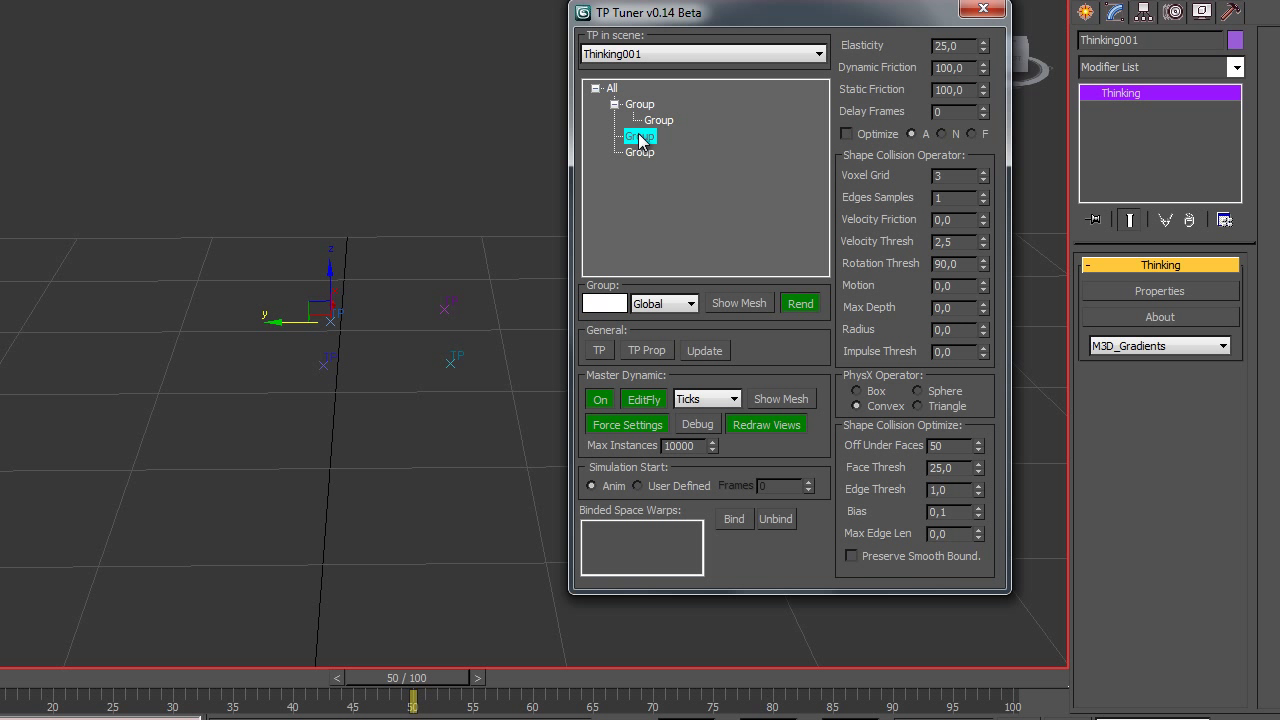
pyautogui.click(658, 120)
pyautogui.click(640, 104)
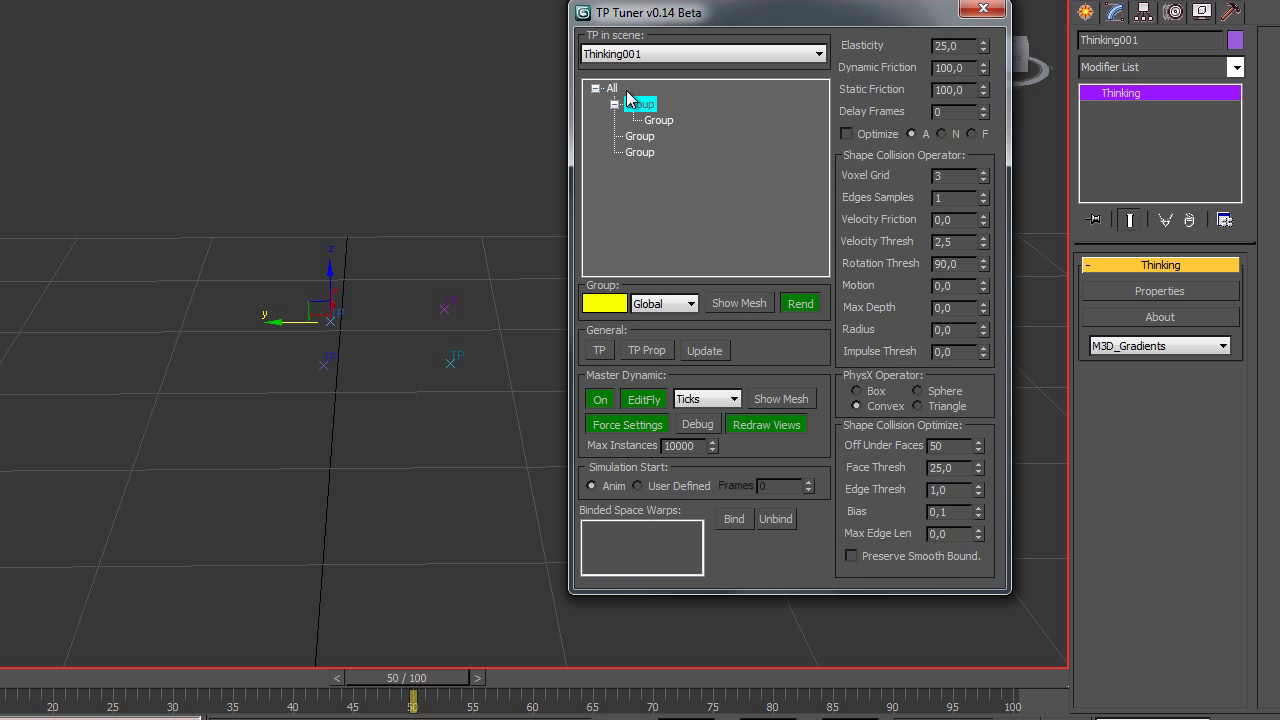
pyautogui.click(612, 90)
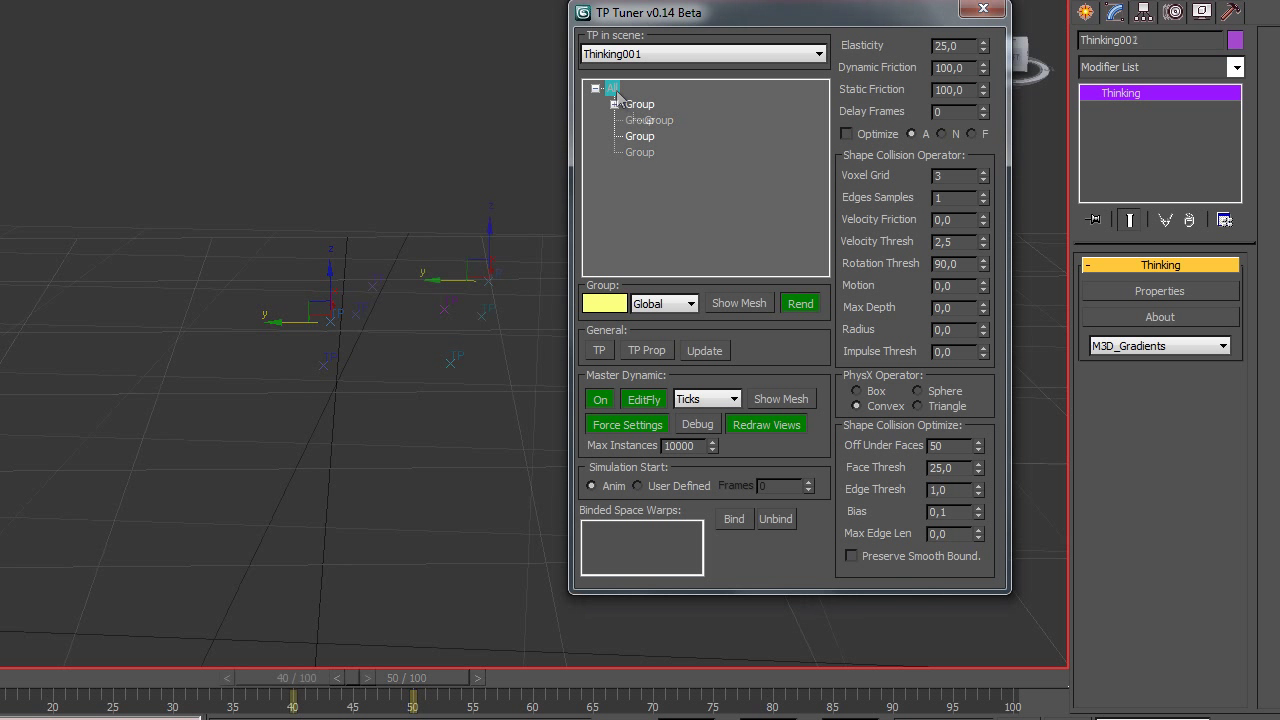
# Step: Switch TP Tuner to Thinking002, load the saved .thi setup and minimize the TP window
pyautogui.click(697, 53)
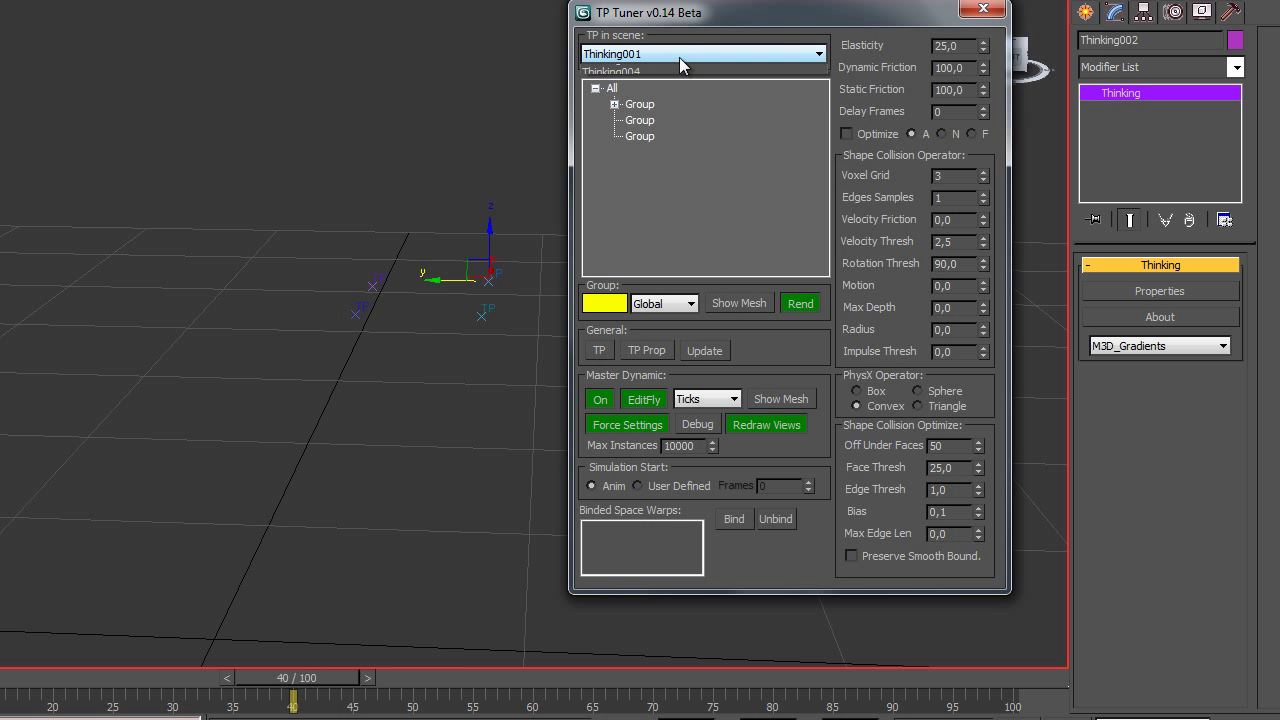
pyautogui.click(677, 86)
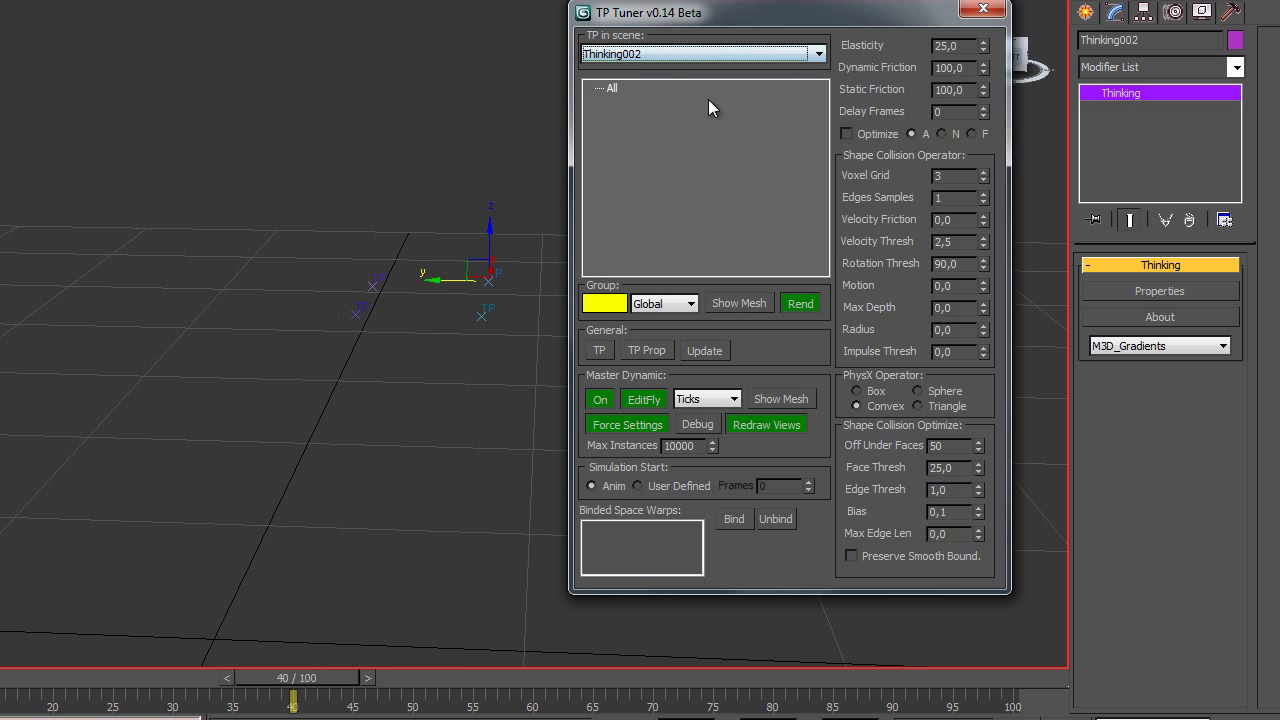
pyautogui.click(645, 350)
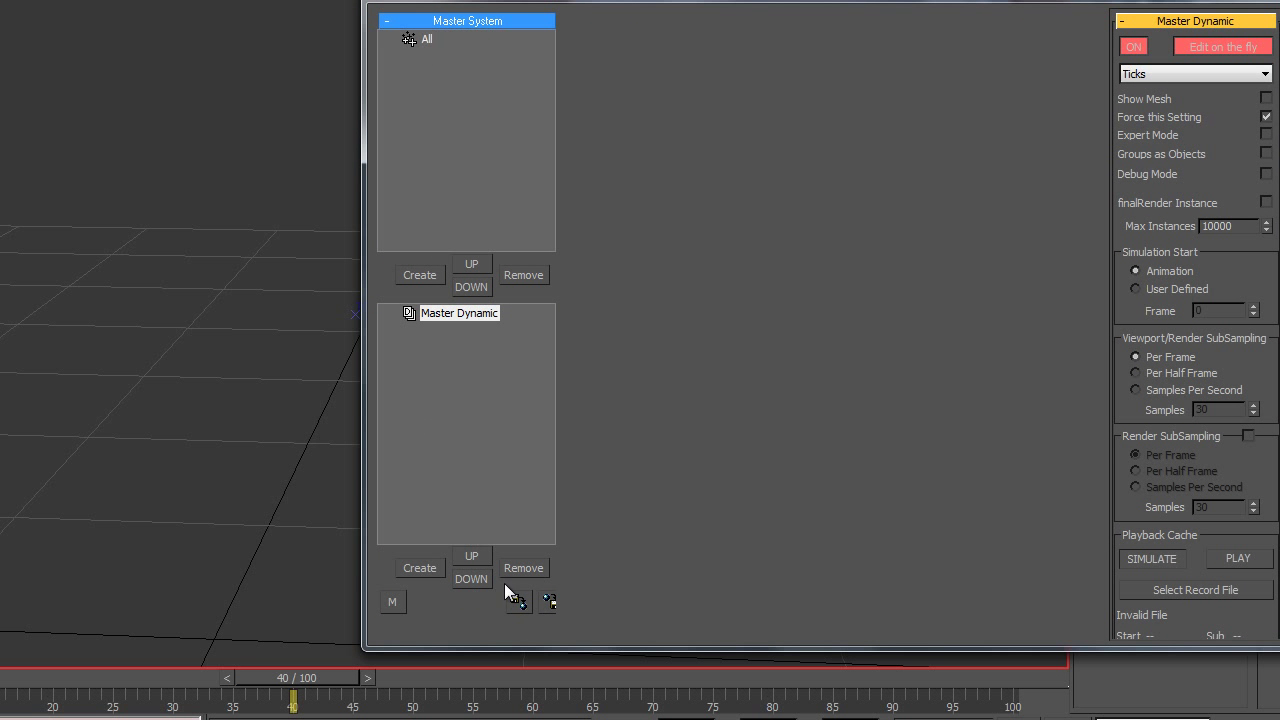
pyautogui.click(519, 600)
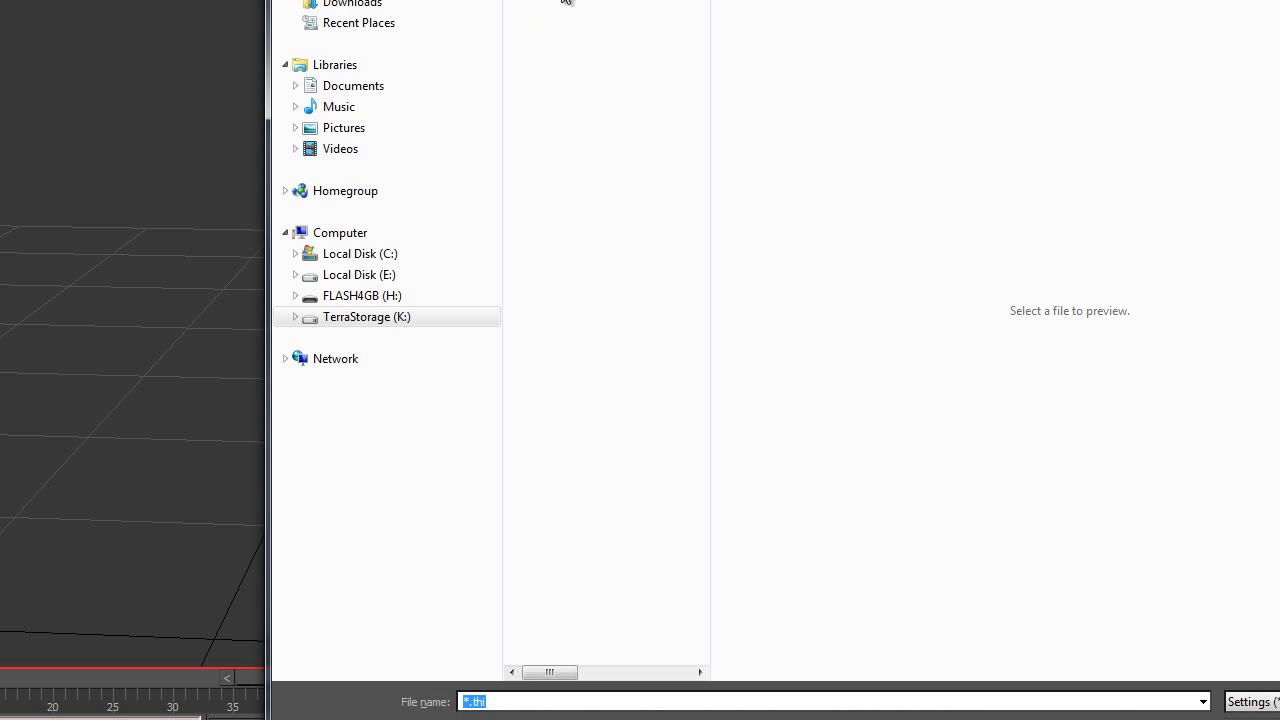
pyautogui.doubleClick(566, 2)
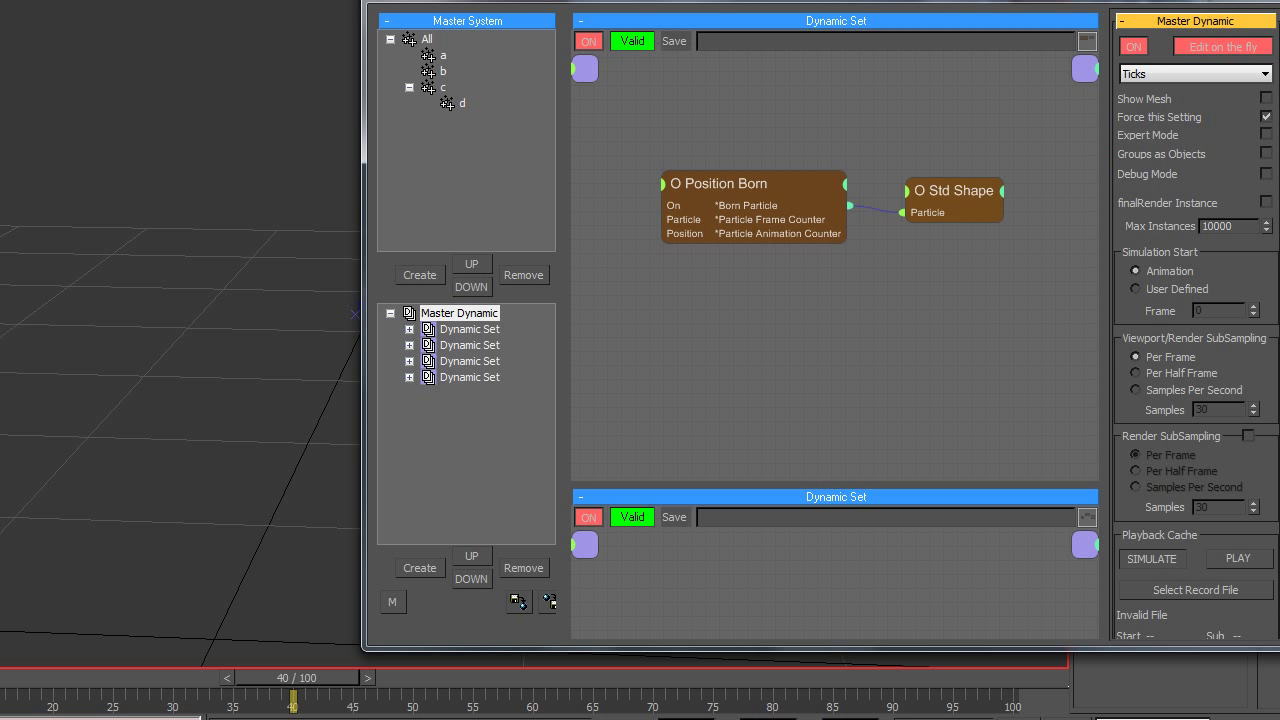
pyautogui.click(1210, 3)
# Step: Scrub the timeline through frames 36, 42 and 68 to frame 69, orbiting the viewport
pyautogui.moveTo(293, 678); pyautogui.dragTo(225, 648)
pyautogui.keyDown('alt'); pyautogui.moveTo(217, 529); pyautogui.dragTo(362, 492, button='middle'); pyautogui.keyUp('alt')
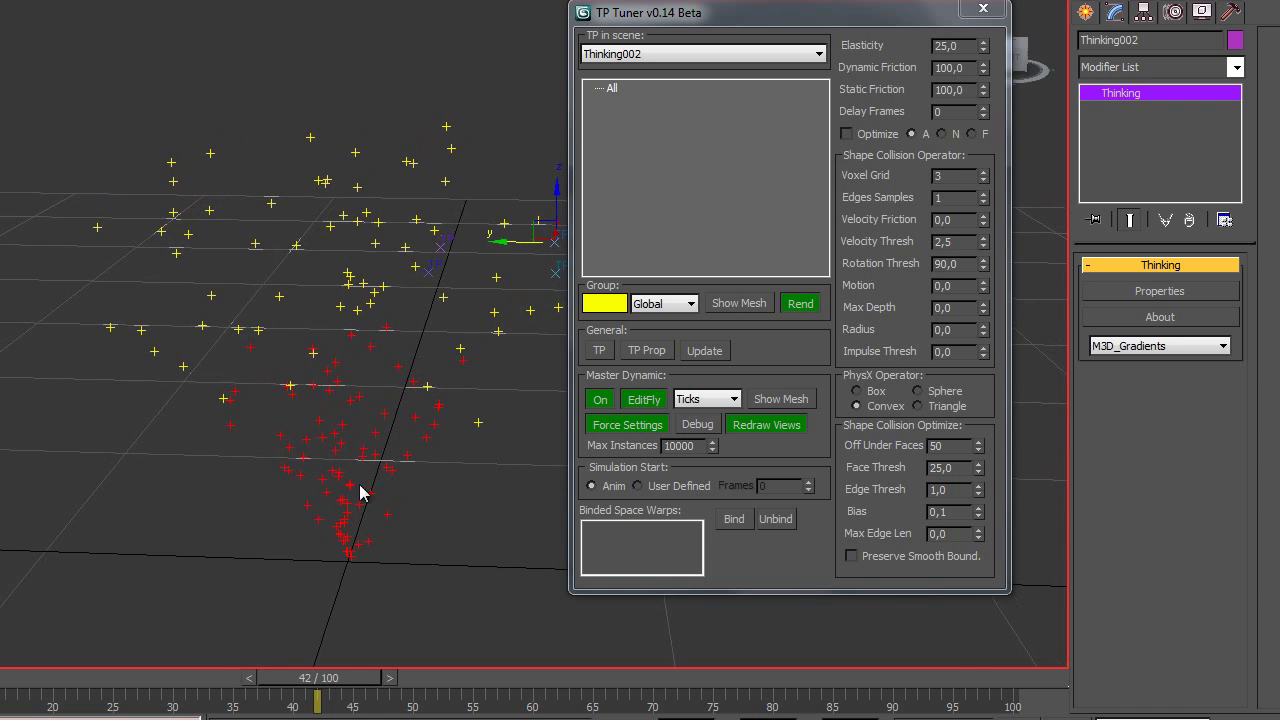
pyautogui.moveTo(310, 684); pyautogui.dragTo(612, 684)
pyautogui.keyDown('alt'); pyautogui.moveTo(330, 540); pyautogui.dragTo(505, 330, button='middle'); pyautogui.keyUp('alt')
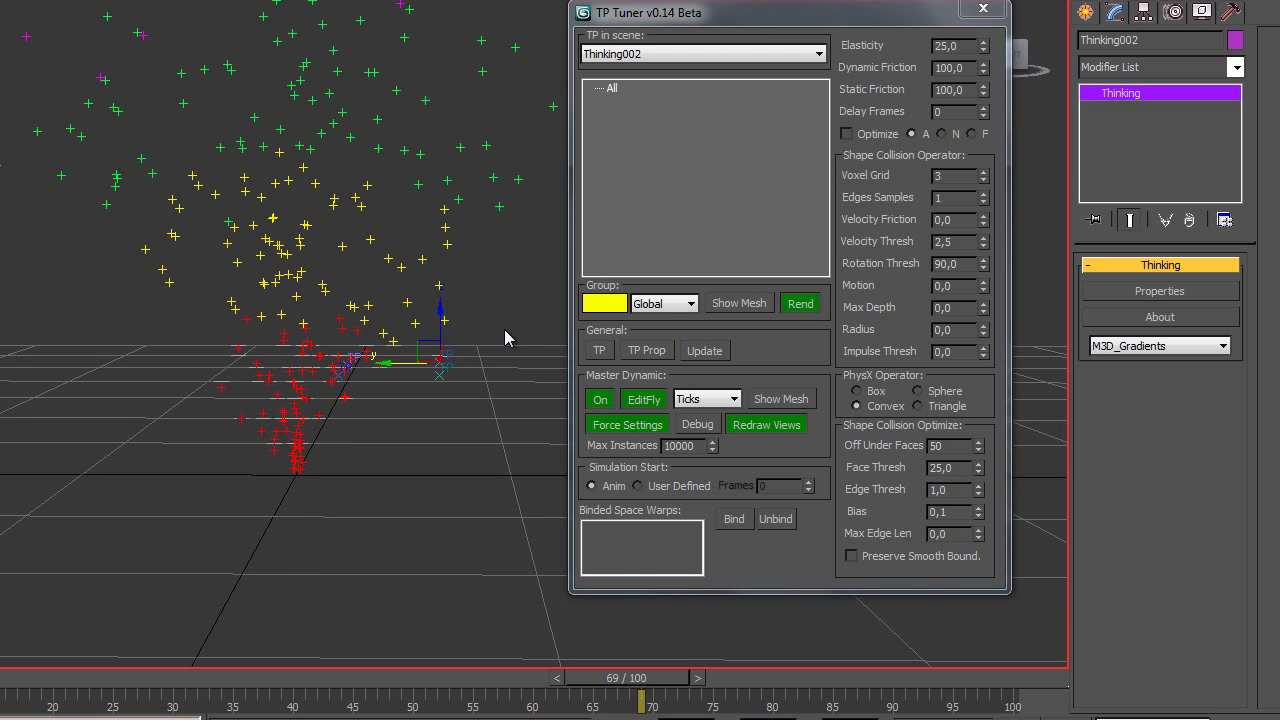
# Step: Update TP Tuner's tree and inspect the colours of groups a, b, c and d
pyautogui.click(718, 352)
pyautogui.click(628, 104)
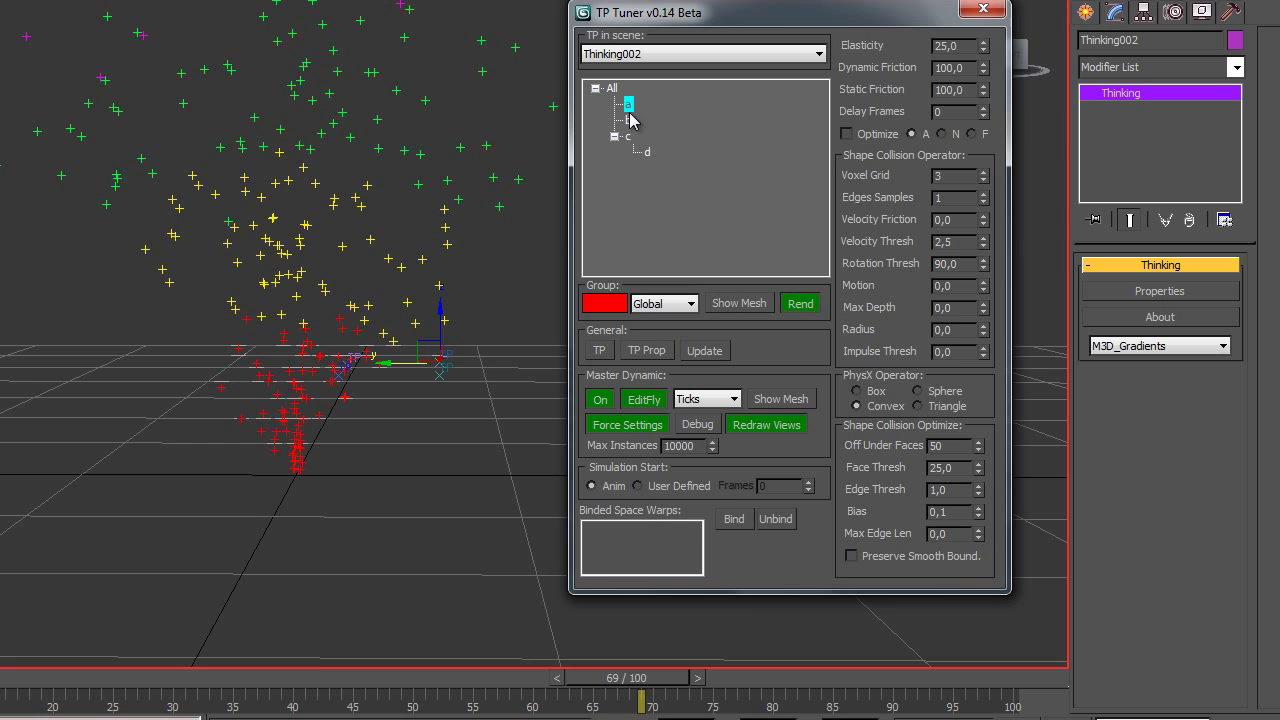
pyautogui.click(628, 120)
pyautogui.click(628, 136)
pyautogui.click(647, 151)
pyautogui.click(628, 104)
pyautogui.click(628, 120)
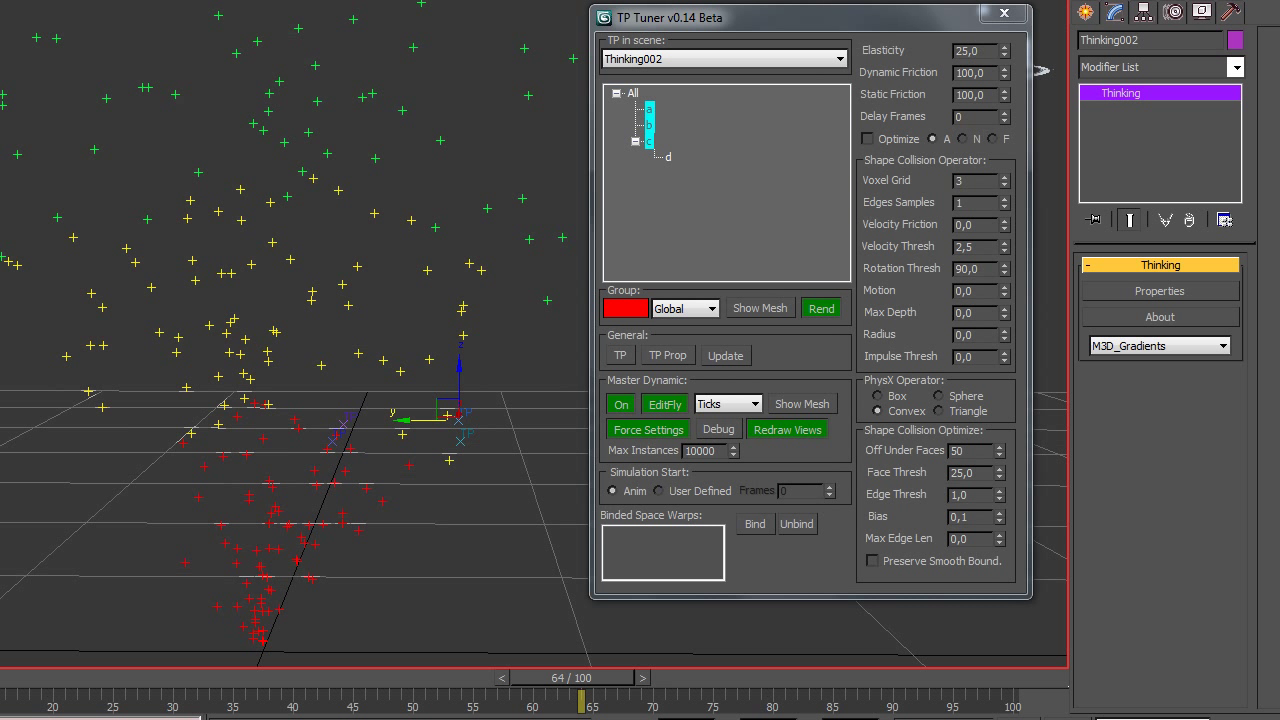
# Step: Discard a trial teal colour, then select groups a and b and pick green
pyautogui.click(648, 129)
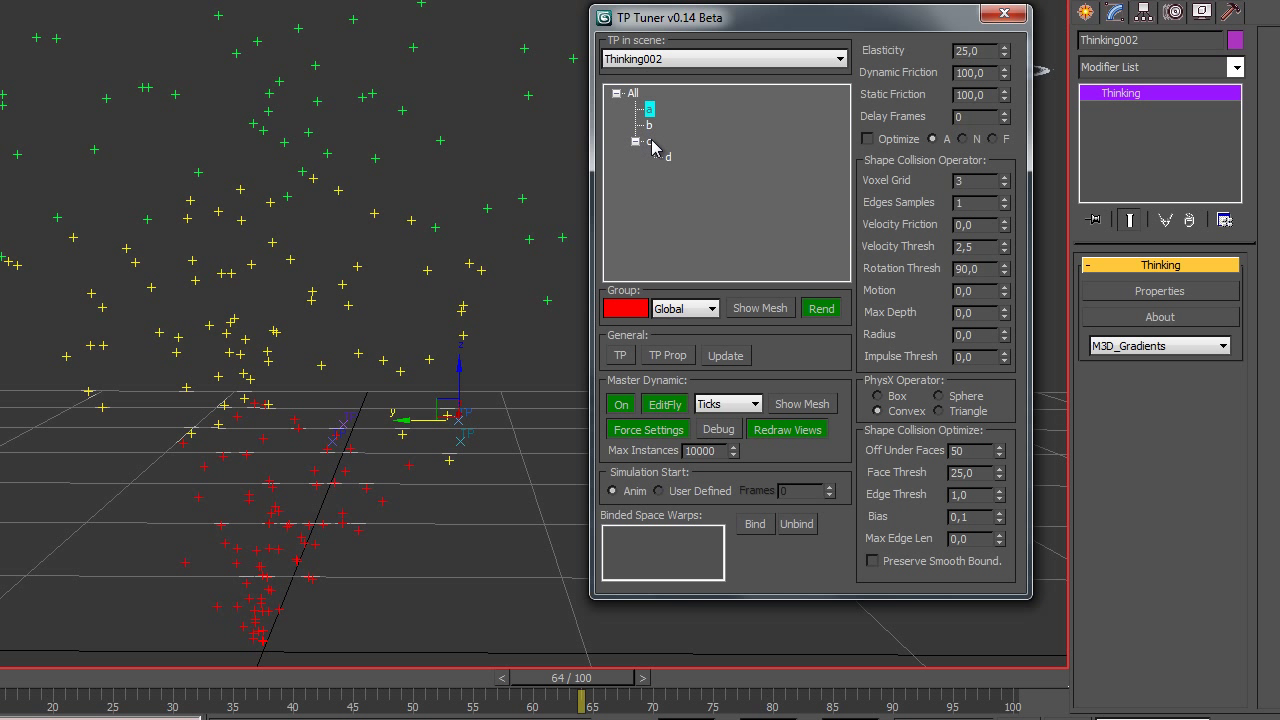
pyautogui.keyDown('shift'); pyautogui.click(650, 142); pyautogui.keyUp('shift')
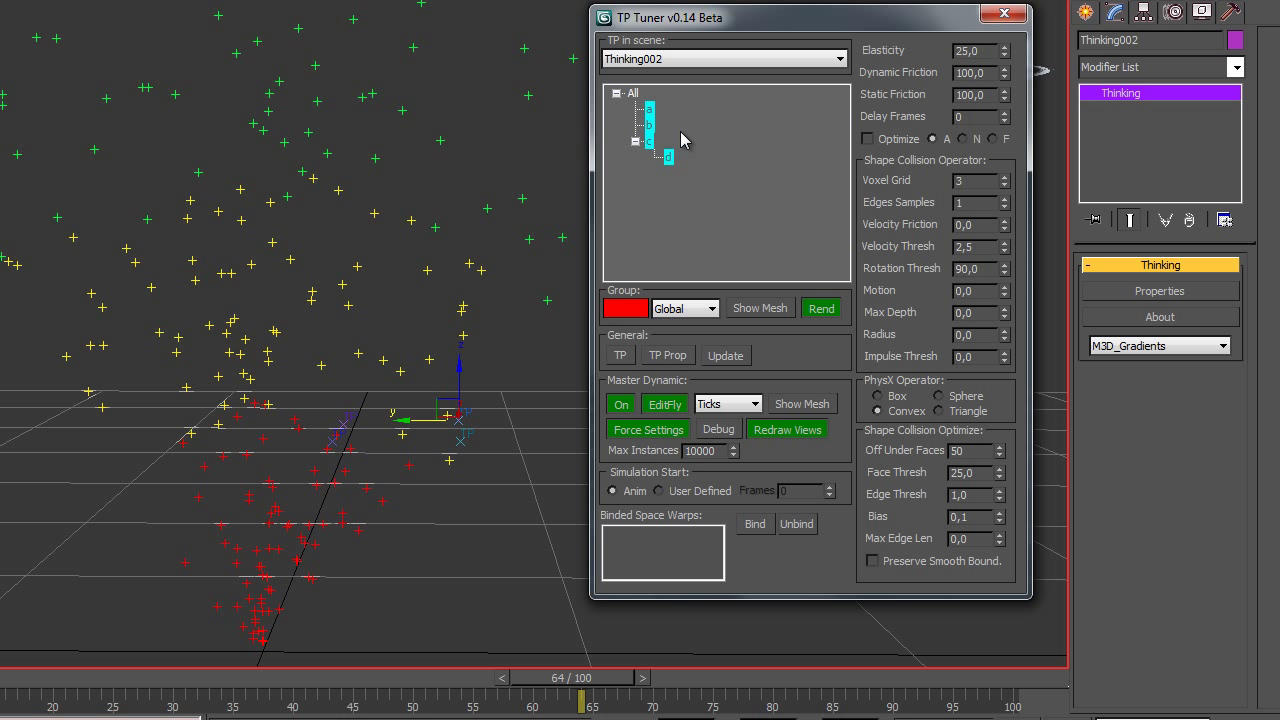
pyautogui.click(650, 110)
pyautogui.click(638, 313)
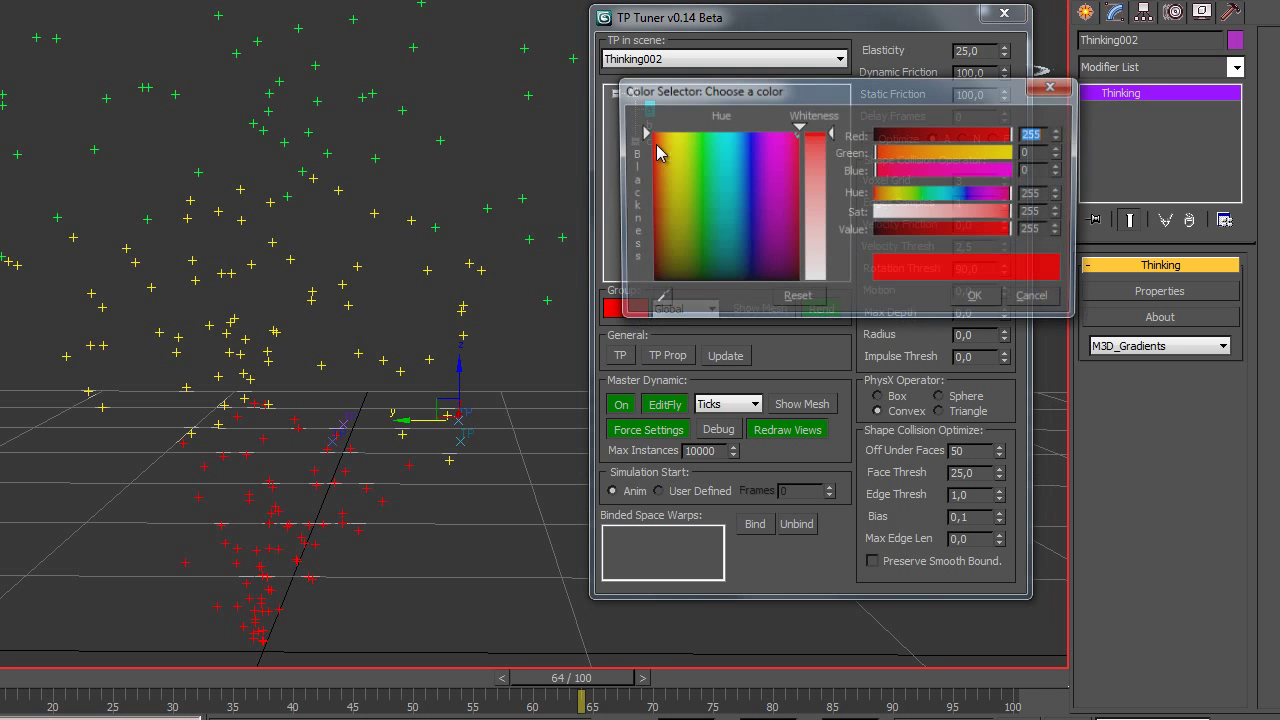
pyautogui.moveTo(657, 150); pyautogui.dragTo(710, 193)
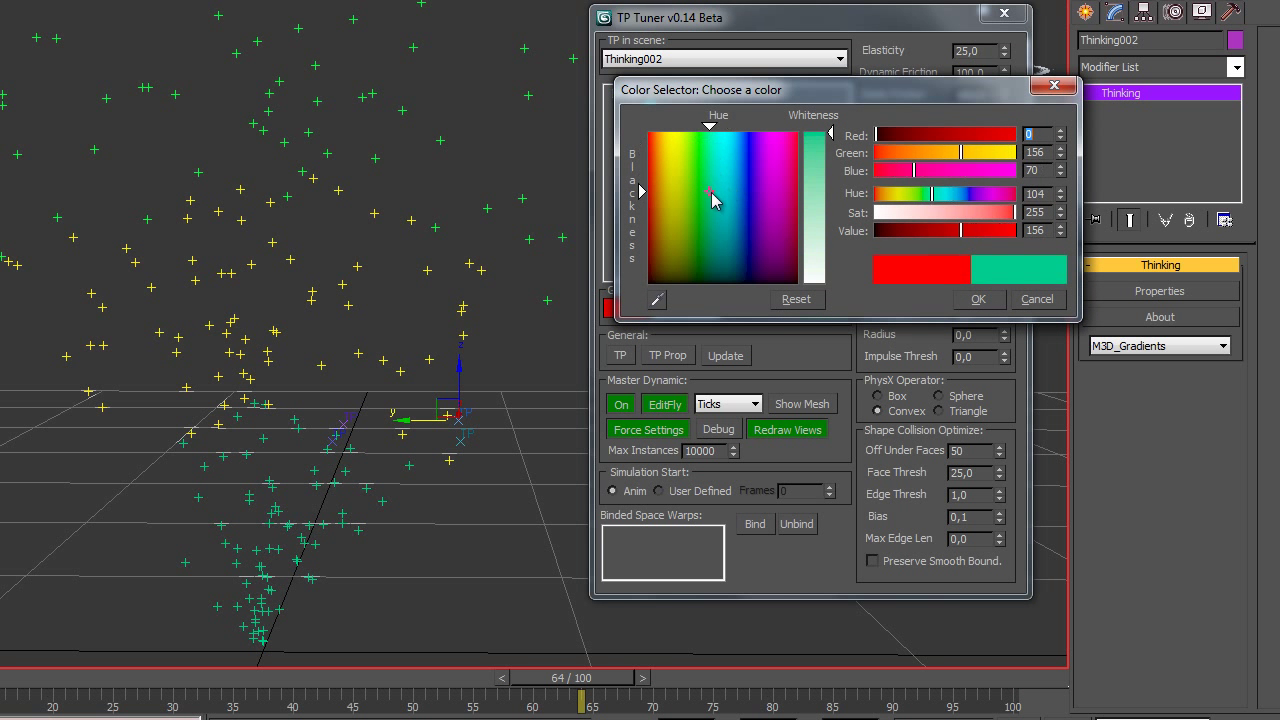
pyautogui.click(1040, 301)
pyautogui.keyDown('ctrl'); pyautogui.click(649, 126); pyautogui.keyUp('ctrl')
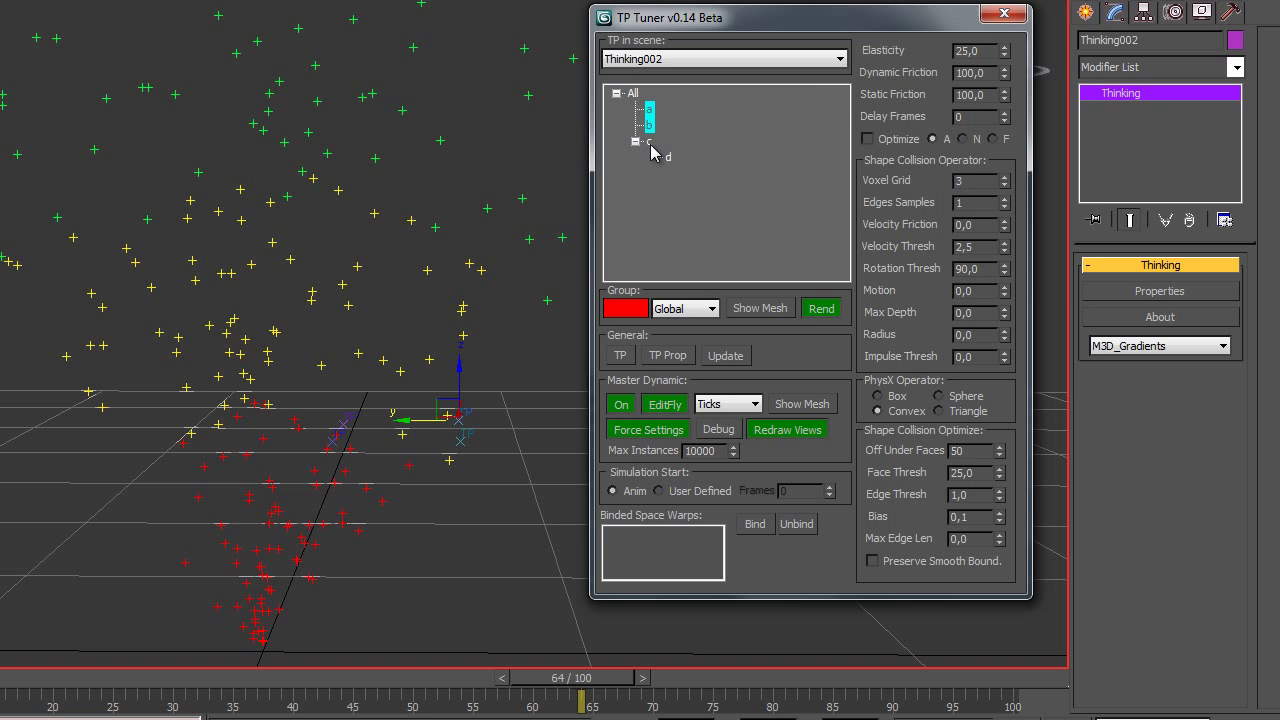
pyautogui.click(625, 308)
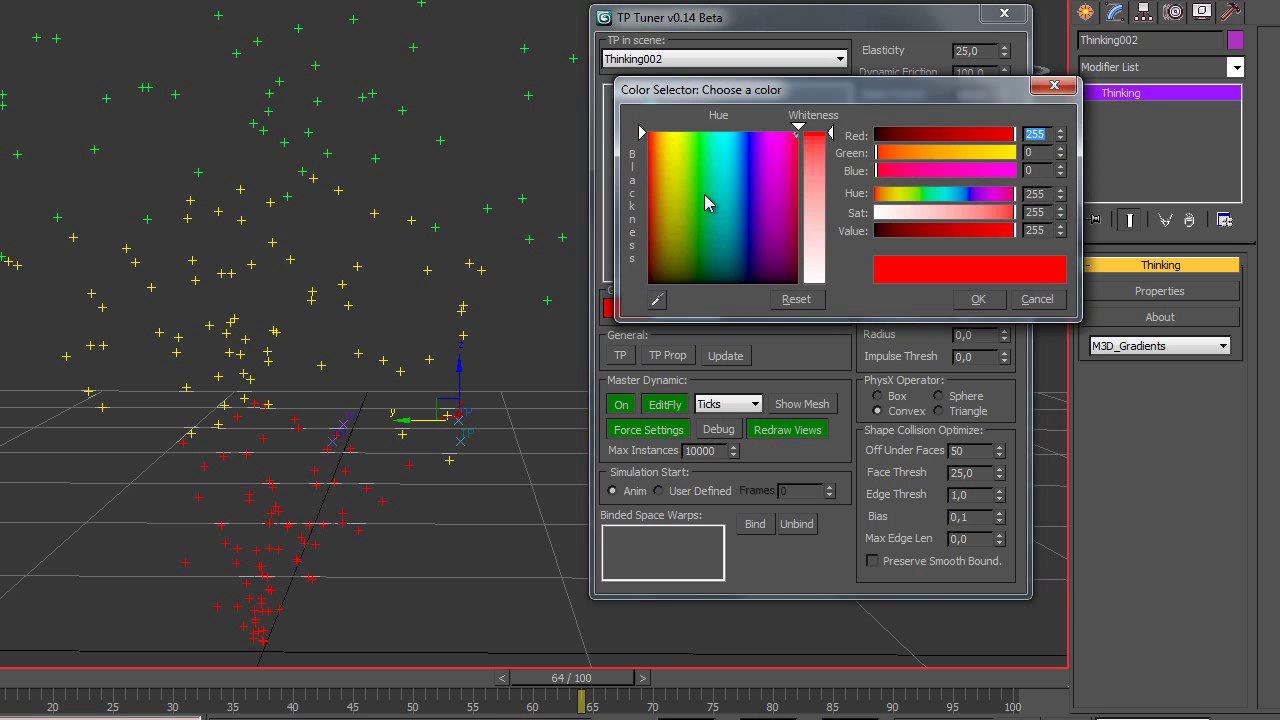
pyautogui.moveTo(650, 190); pyautogui.dragTo(698, 136)
# Step: Confirm the green colour and review group a's Shape Collision Dynamics in TP properties
pyautogui.click(978, 298)
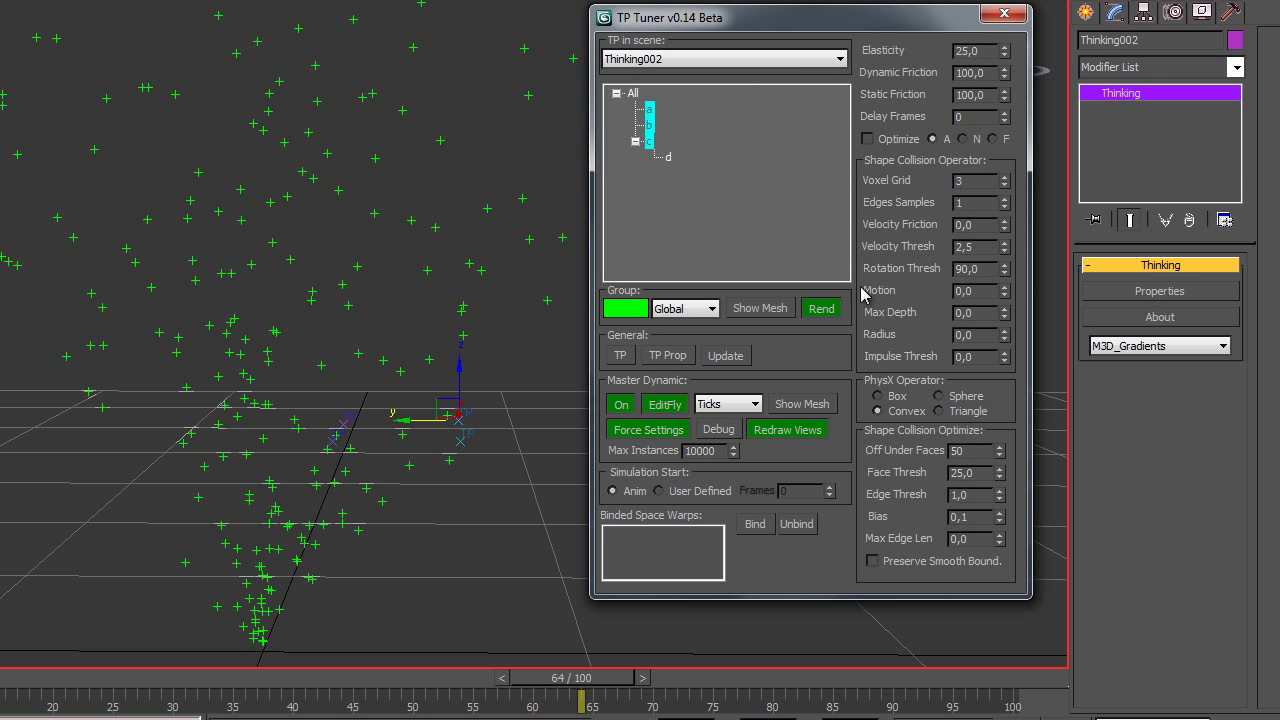
pyautogui.click(668, 356)
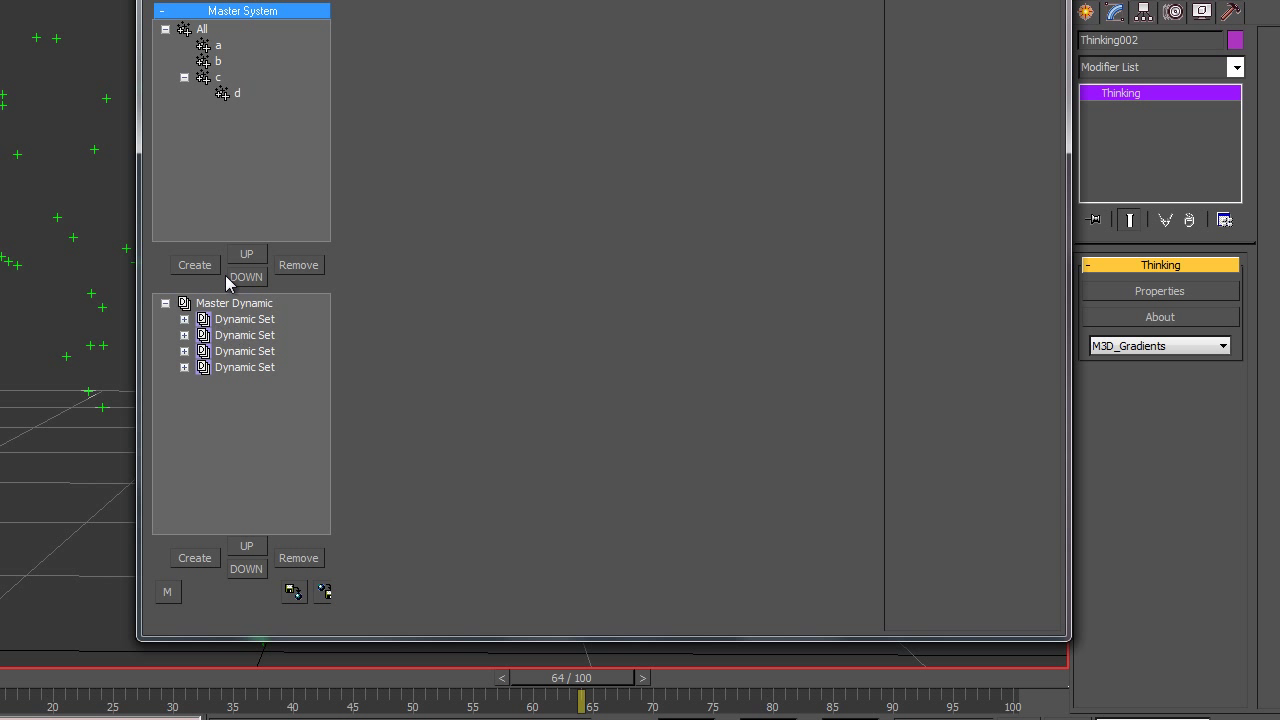
pyautogui.click(217, 46)
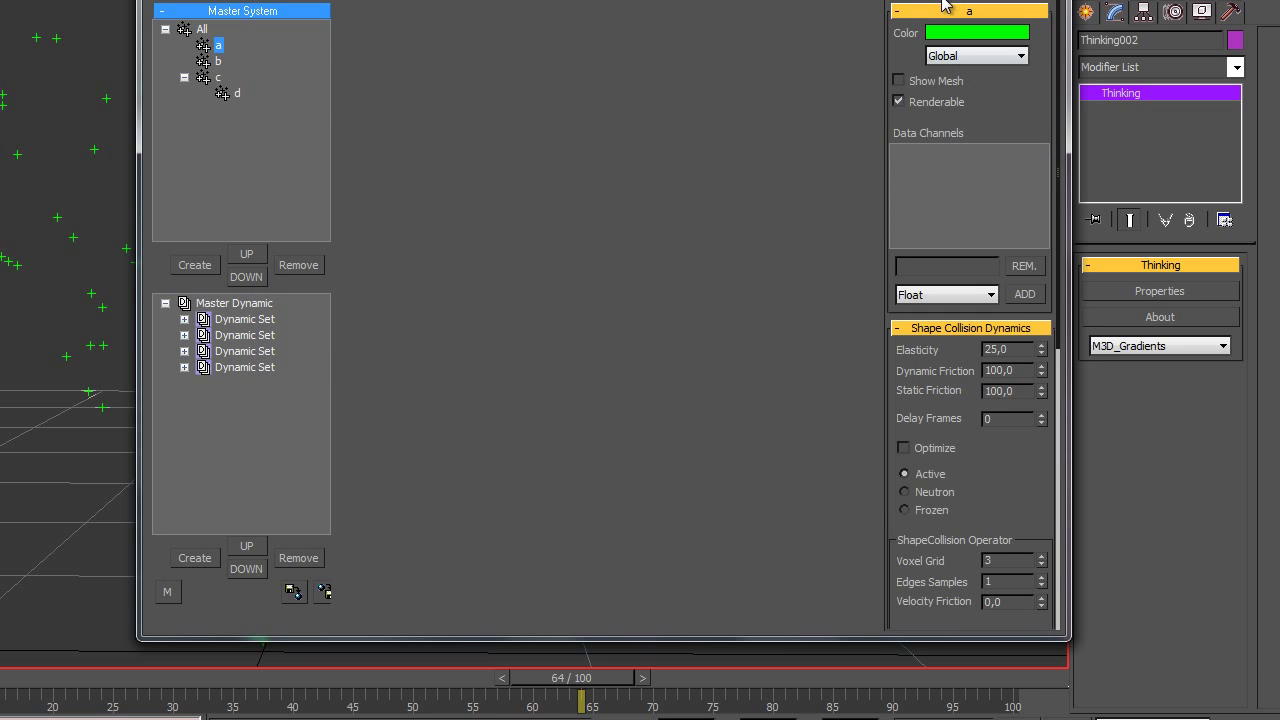
pyautogui.click(940, 11)
pyautogui.moveTo(960, 112); pyautogui.dragTo(955, 86)
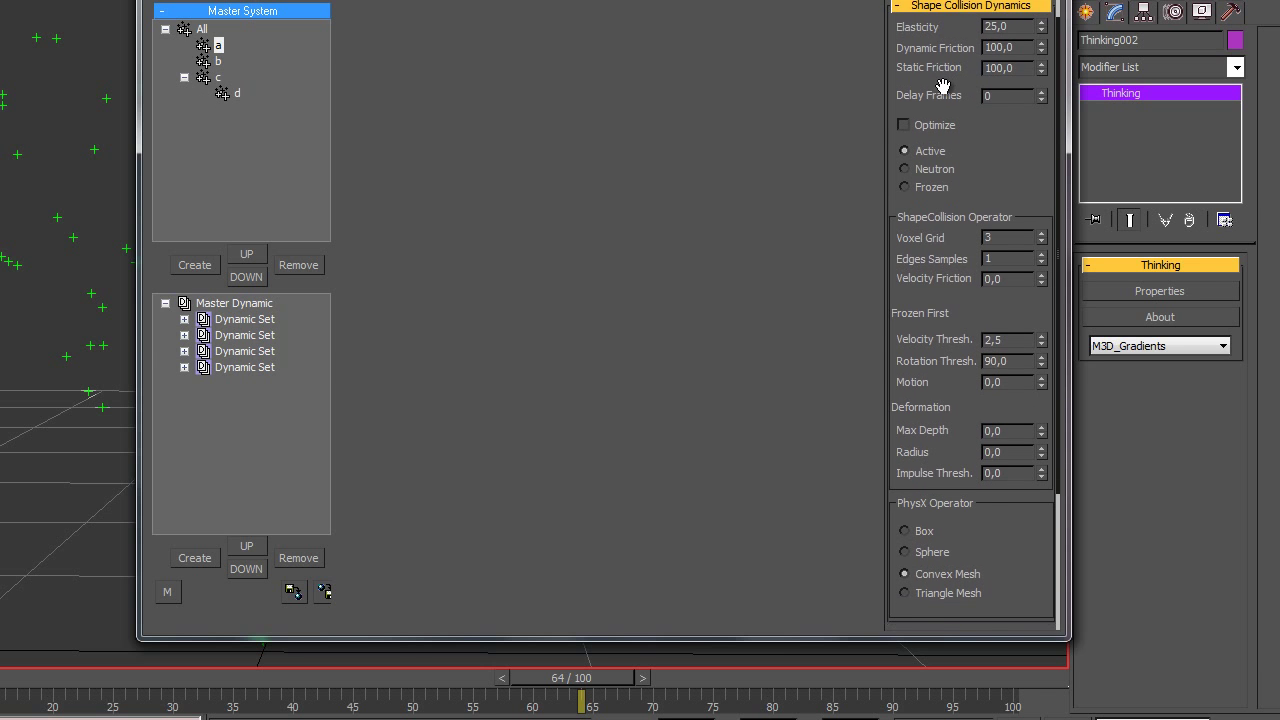
pyautogui.press('Escape')
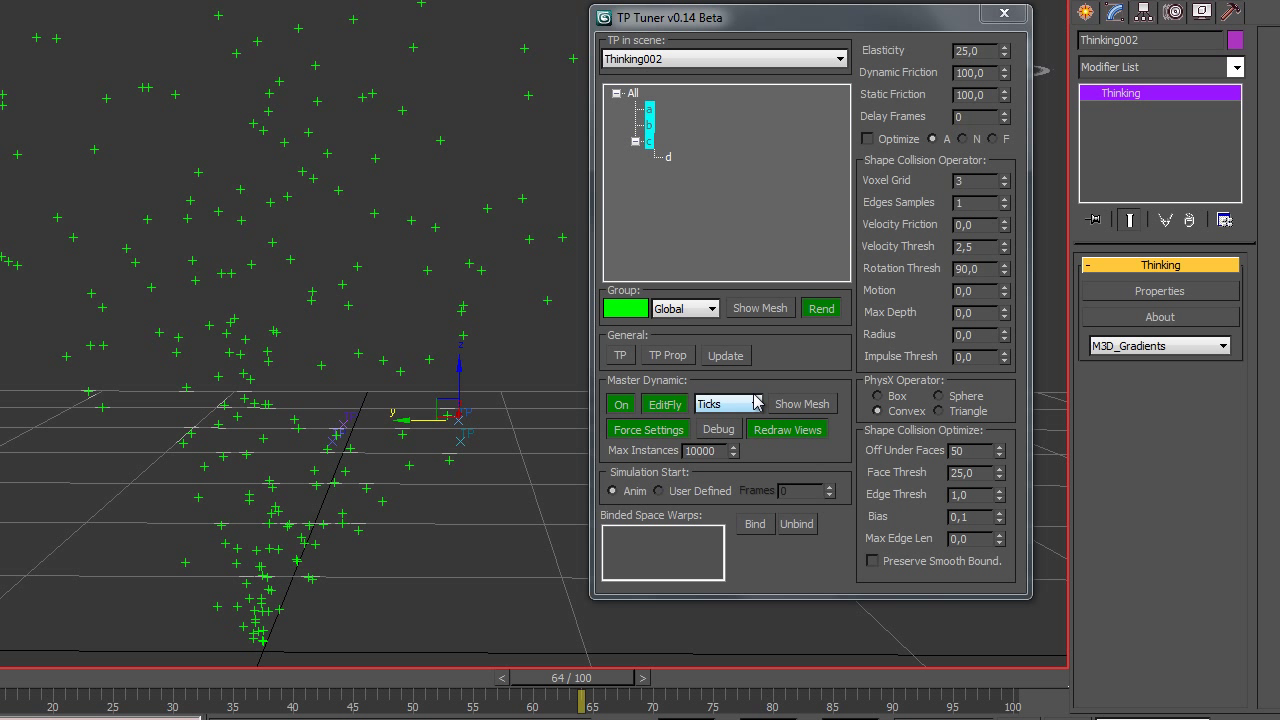
# Step: Turn EditFly off, keep Ticks, enable Show Mesh, toggle Force Settings and Debug, refresh viewports
pyautogui.click(673, 410)
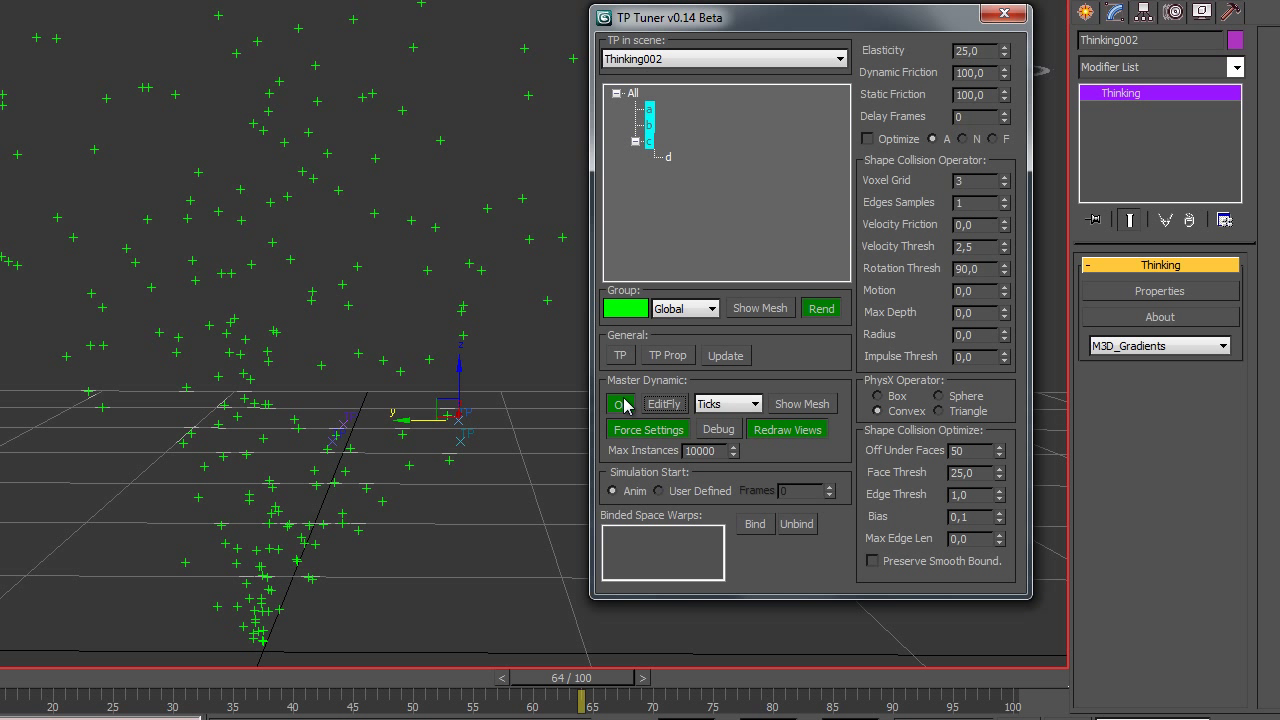
pyautogui.click(726, 404)
pyautogui.click(722, 418)
pyautogui.click(801, 404)
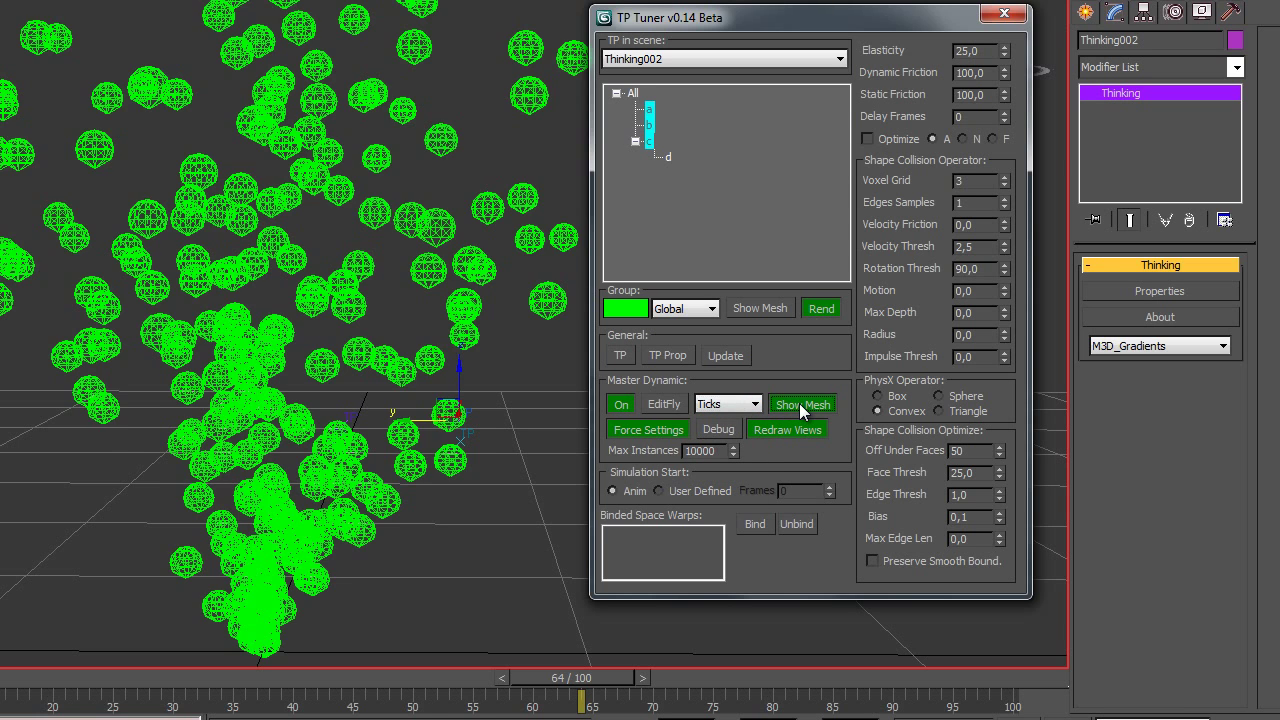
pyautogui.click(659, 426)
pyautogui.click(658, 425)
pyautogui.click(718, 429)
pyautogui.click(786, 429)
# Step: Set Max Instances to 9998 and the Simulation Start to User Defined
pyautogui.moveTo(732, 451); pyautogui.dragTo(735, 438)
pyautogui.click(677, 491)
pyautogui.click(622, 491)
pyautogui.click(702, 489)
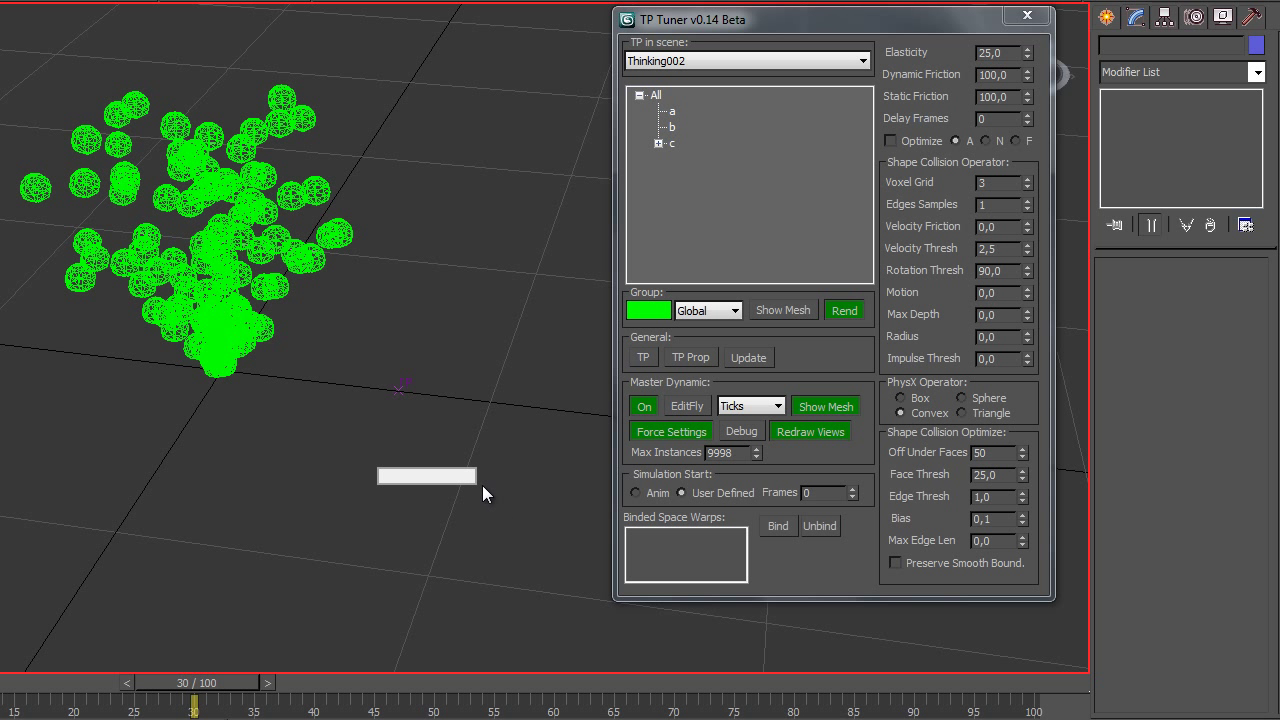
# Step: Create two wind space warps side by side below the particles
pyautogui.write('wind')
pyautogui.press('Return')
pyautogui.moveTo(150, 470); pyautogui.dragTo(100, 512)
pyautogui.rightClick(480, 470)
pyautogui.press('x')
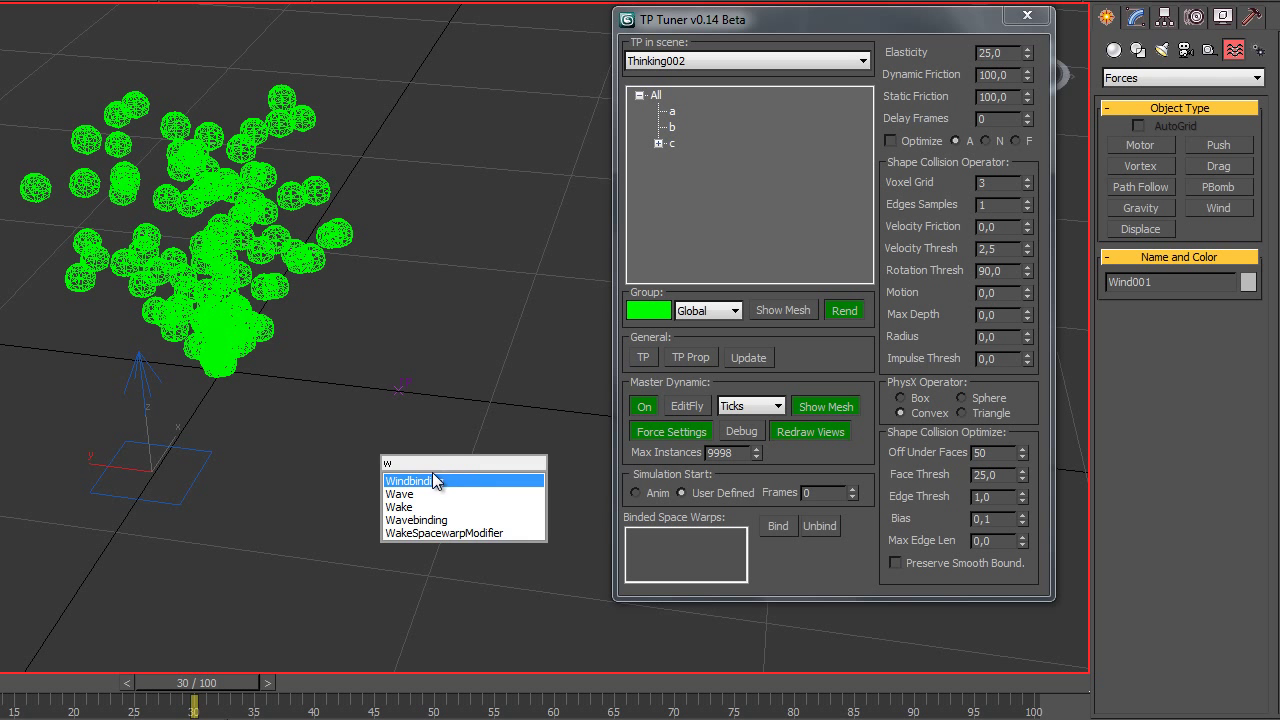
pyautogui.press('Escape')
pyautogui.write('xwind')
pyautogui.press('Return')
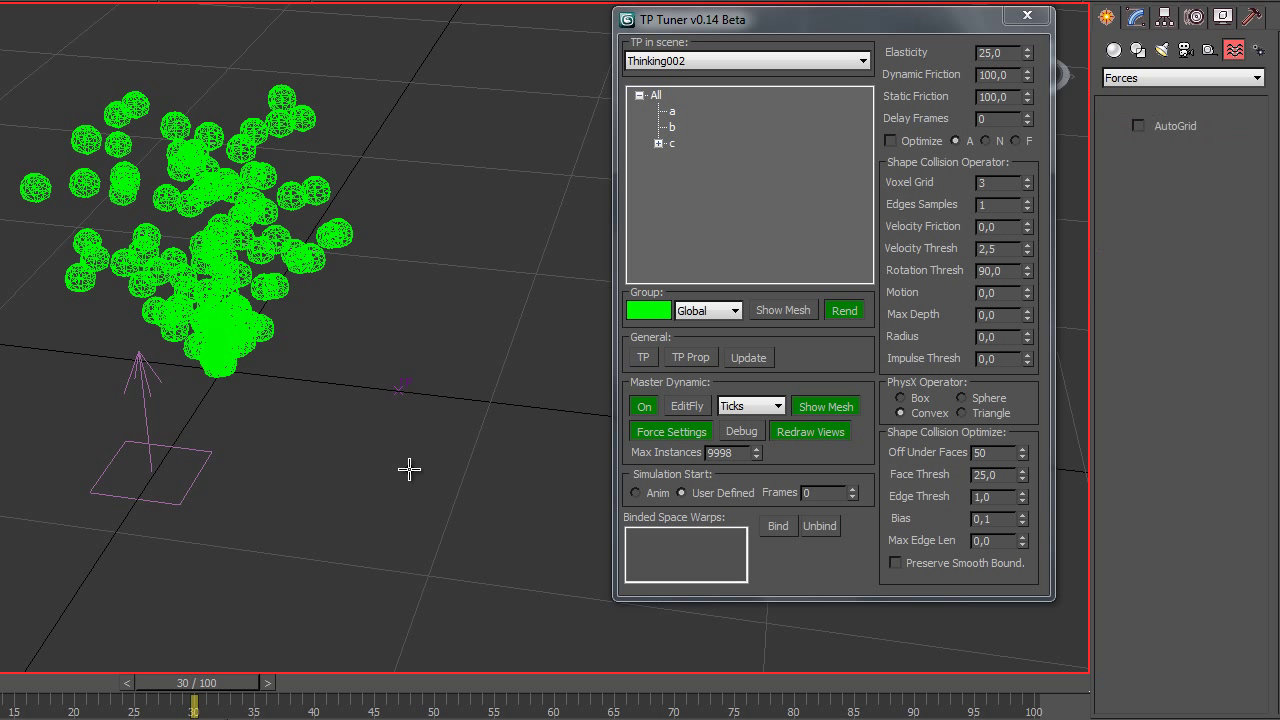
pyautogui.moveTo(293, 482); pyautogui.dragTo(257, 534)
pyautogui.rightClick(519, 455)
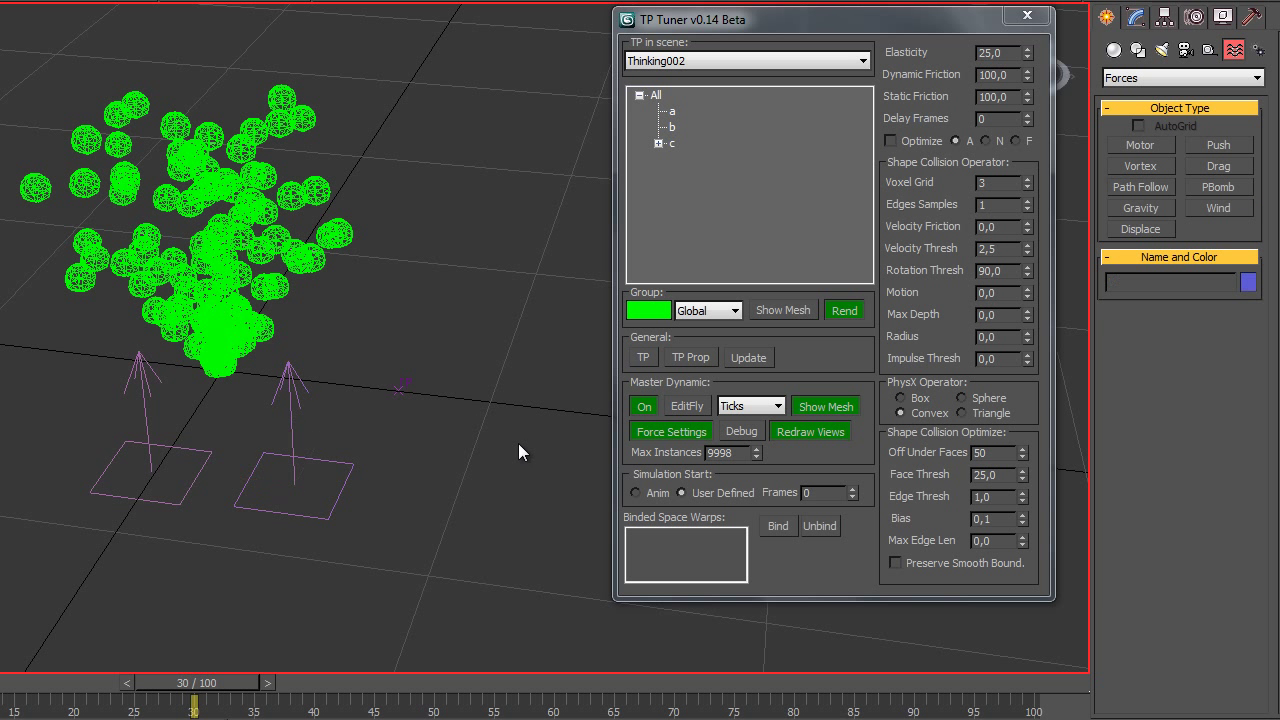
# Step: Create a gravity space warp to the right of the particles
pyautogui.write('x')
pyautogui.write('g')
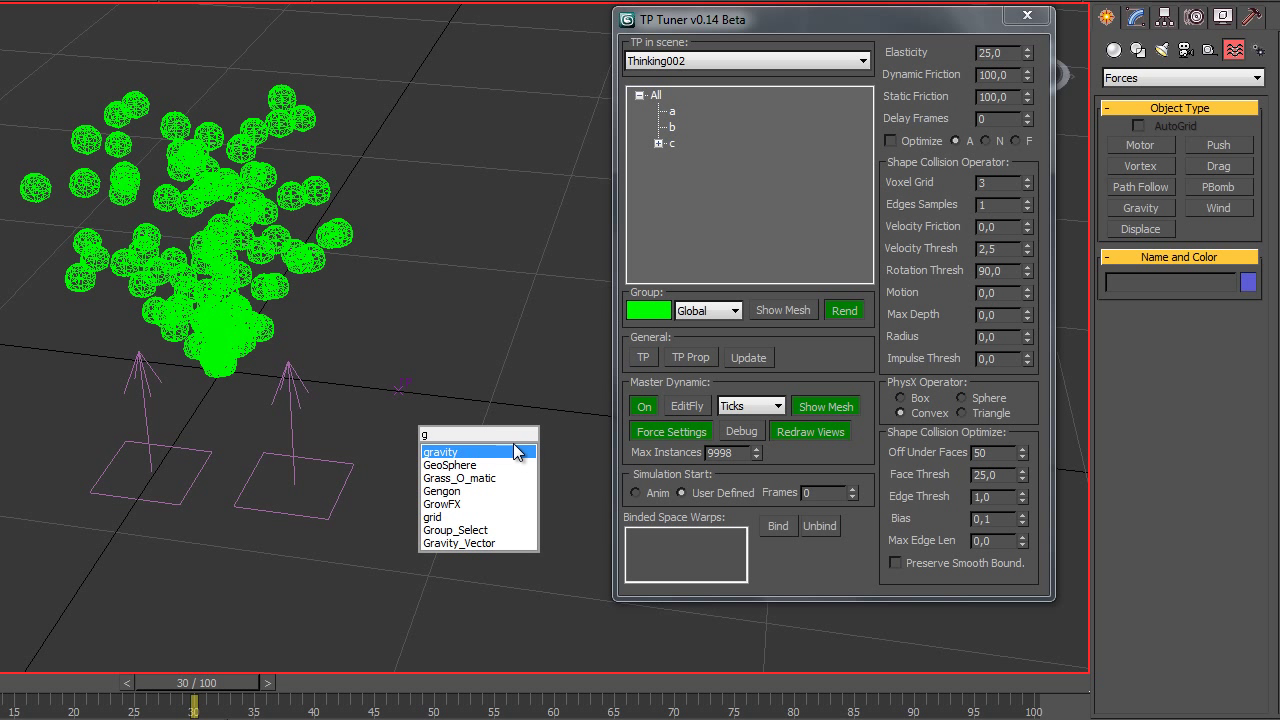
pyautogui.press('Return')
pyautogui.moveTo(486, 283); pyautogui.dragTo(480, 309)
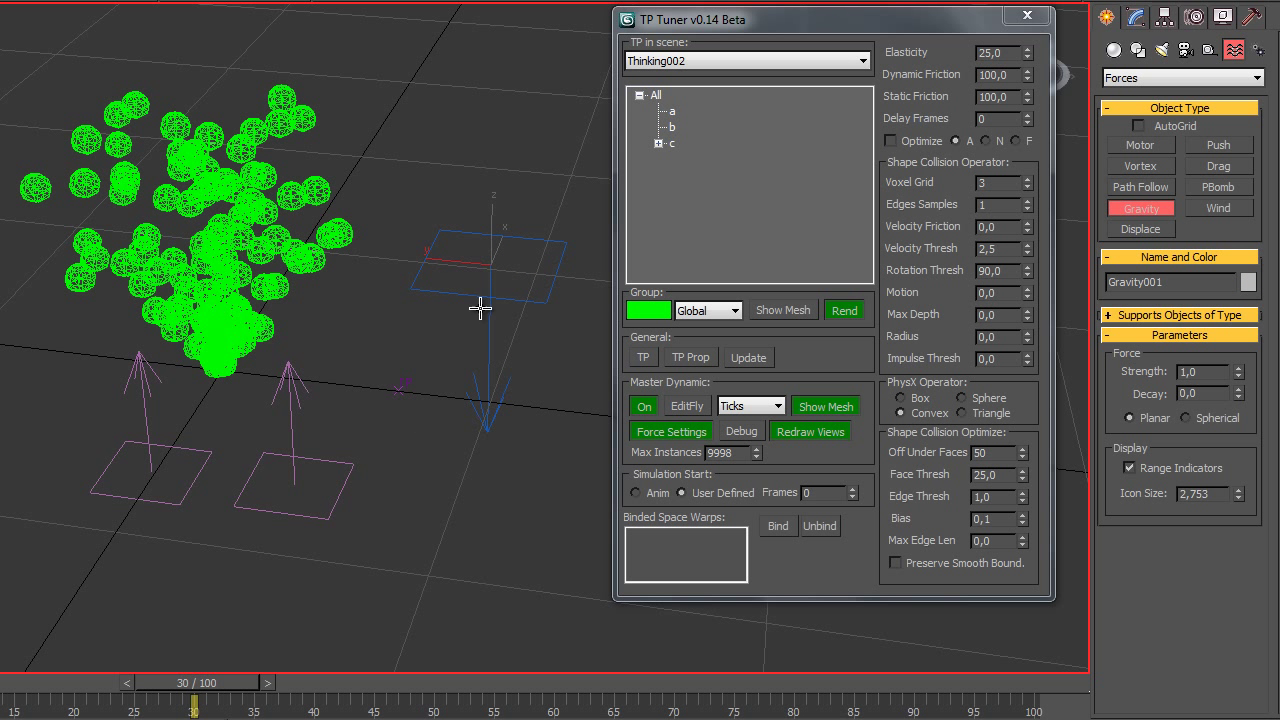
pyautogui.rightClick(459, 395)
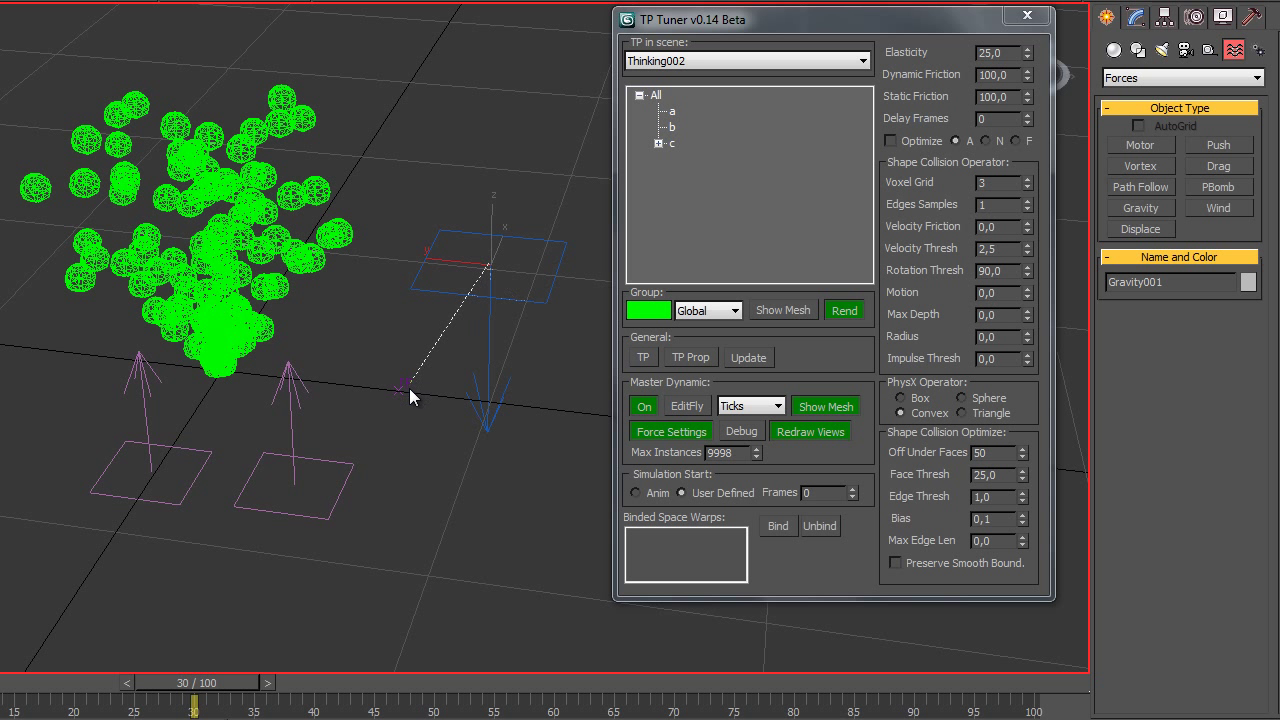
# Step: Select Wind001 and show its parameters on the Modify panel
pyautogui.click(326, 500)
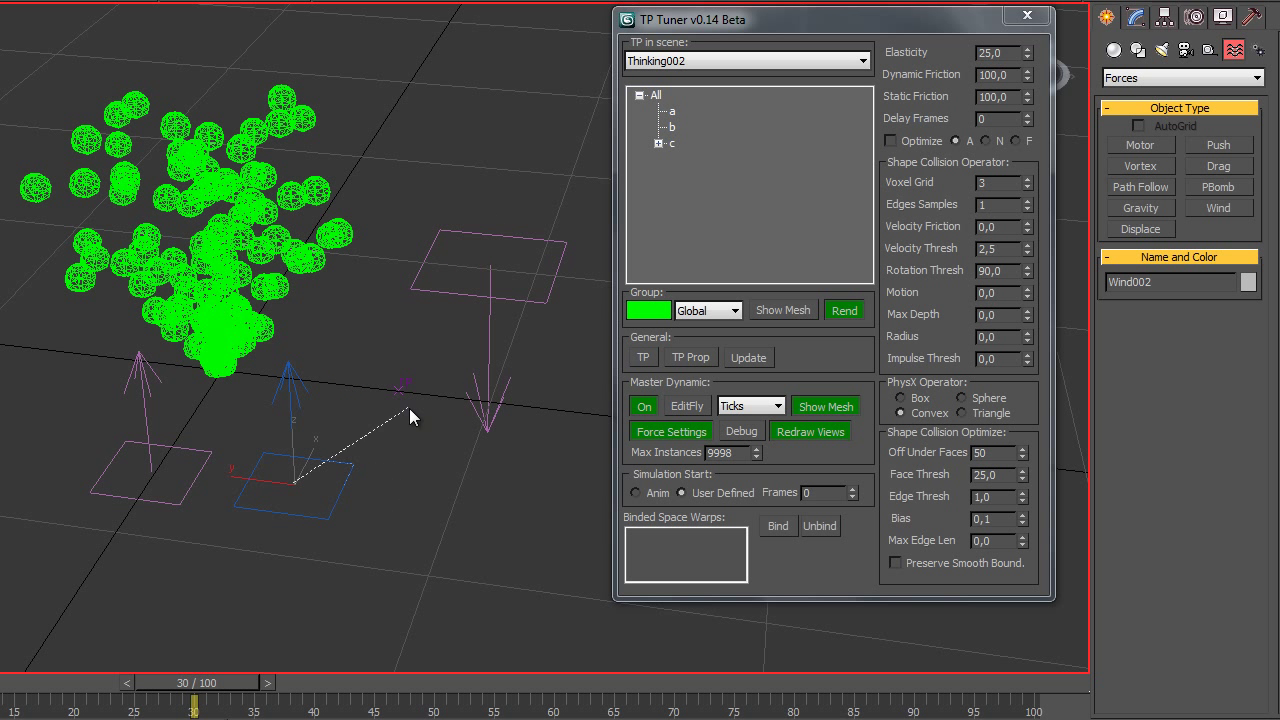
pyautogui.click(218, 447)
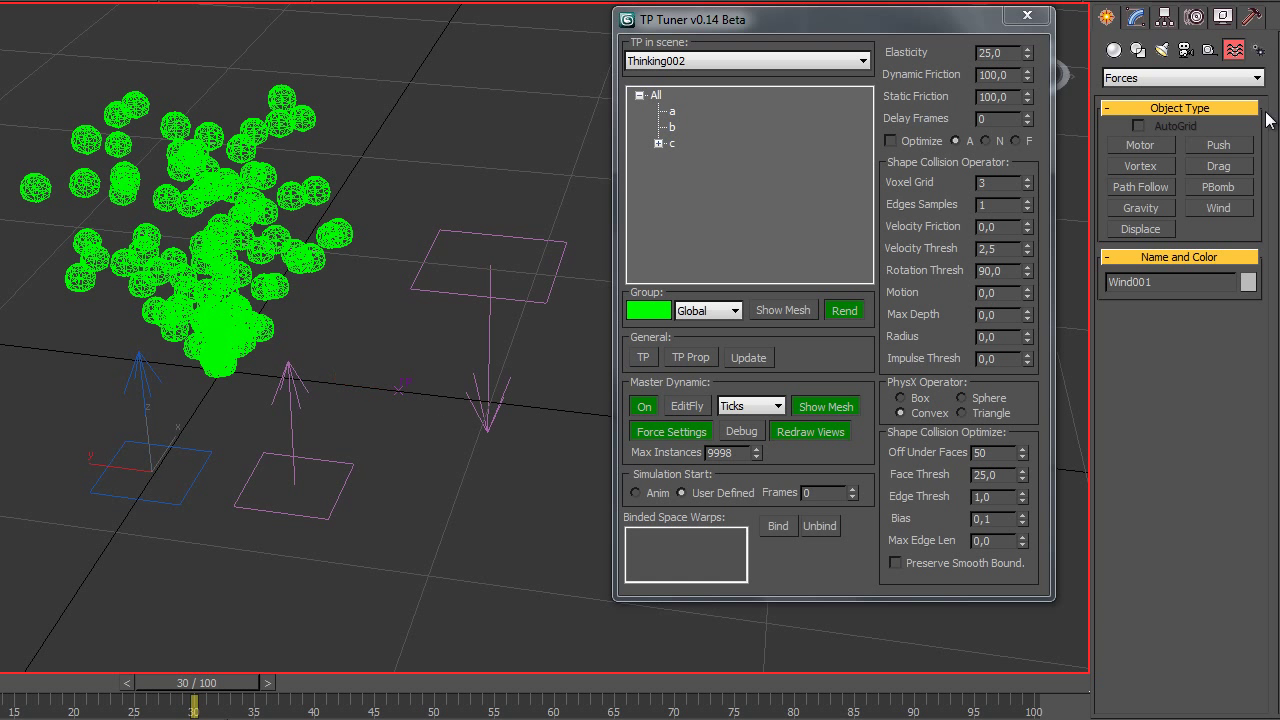
pyautogui.click(1136, 17)
# Step: Remove the Wind Binding (WSM) modifiers from Thinking002's modifier stack
pyautogui.click(969, 91)
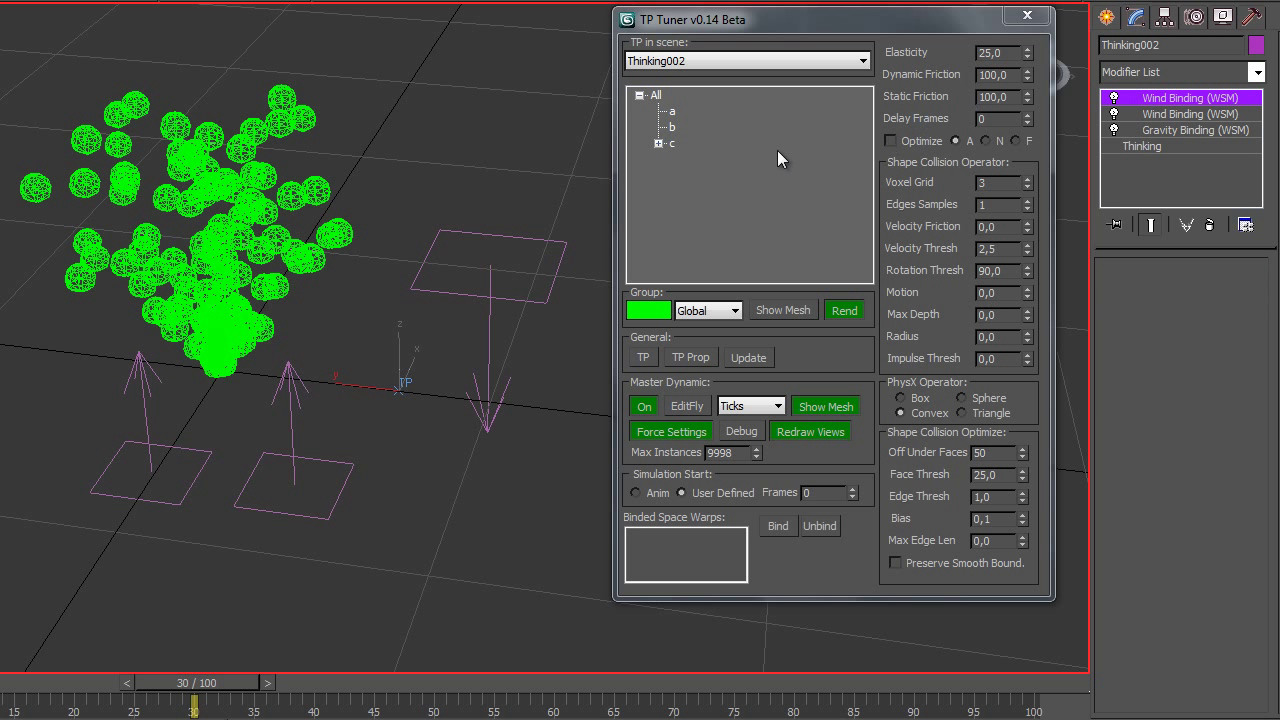
pyautogui.click(1184, 112)
pyautogui.click(1210, 225)
pyautogui.click(1210, 225)
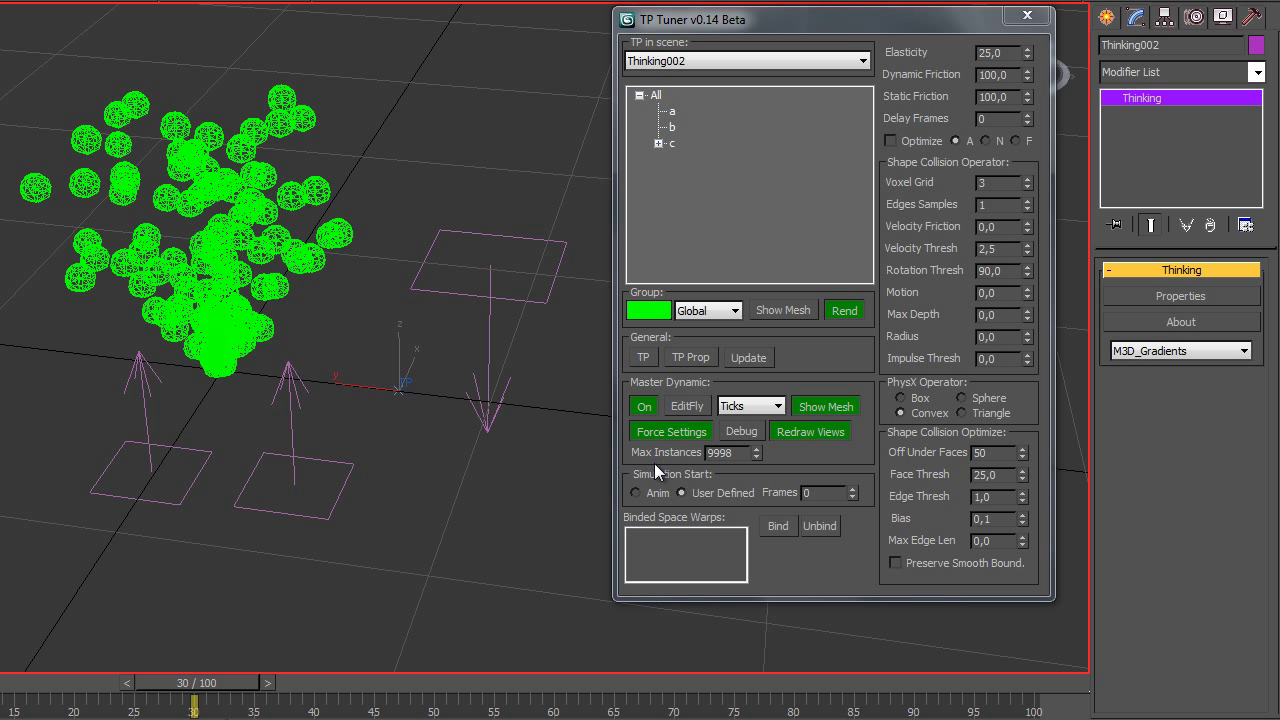
# Step: Bind Gravity001, Wind001 and Wind002 to the particles via TP Tuner's Bind
pyautogui.click(505, 298)
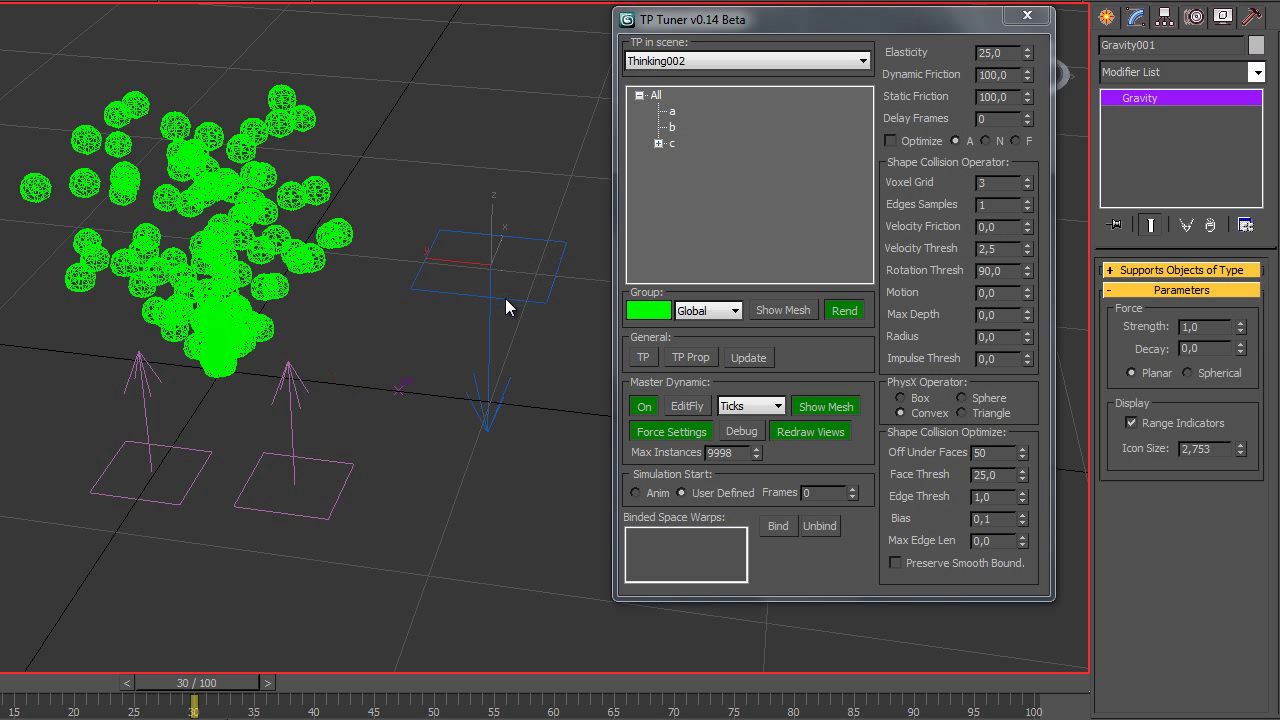
pyautogui.keyDown('ctrl'); pyautogui.moveTo(366, 488); pyautogui.dragTo(150, 472); pyautogui.keyUp('ctrl')
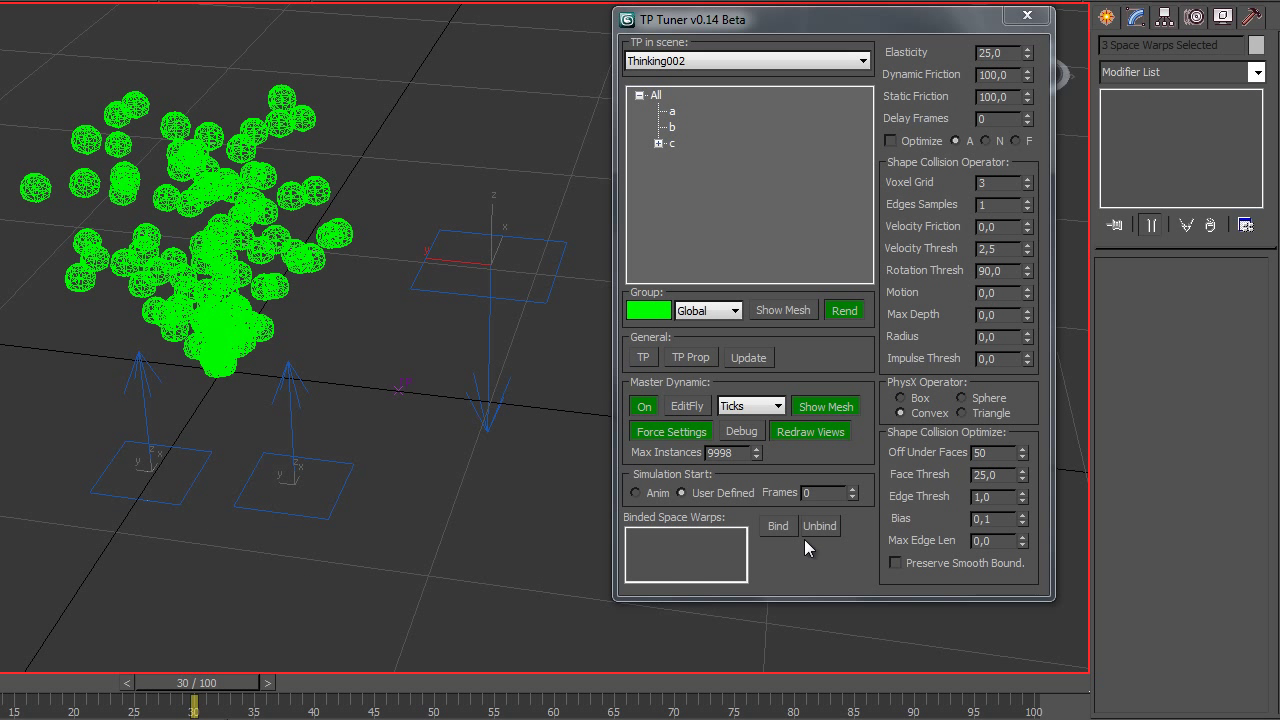
pyautogui.click(779, 526)
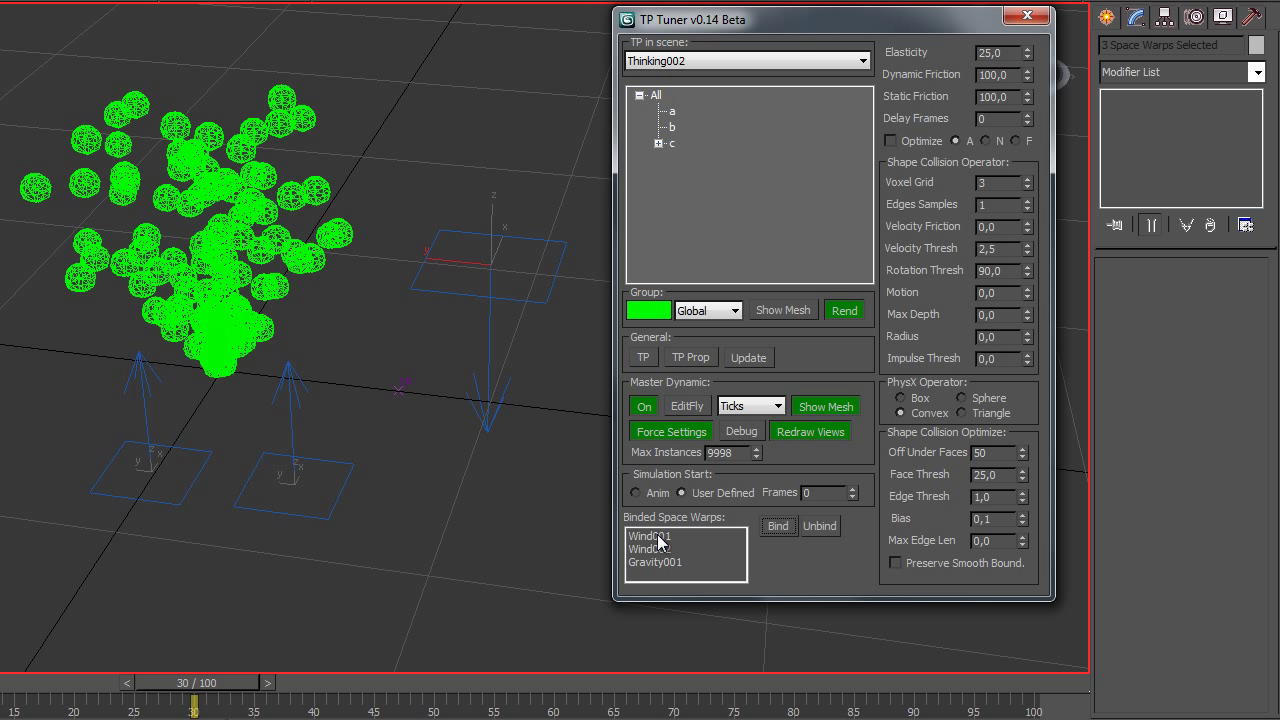
# Step: Check each bound entry in the list and select the matching space warps in the scene
pyautogui.click(660, 537)
pyautogui.click(662, 549)
pyautogui.click(664, 562)
pyautogui.click(666, 550)
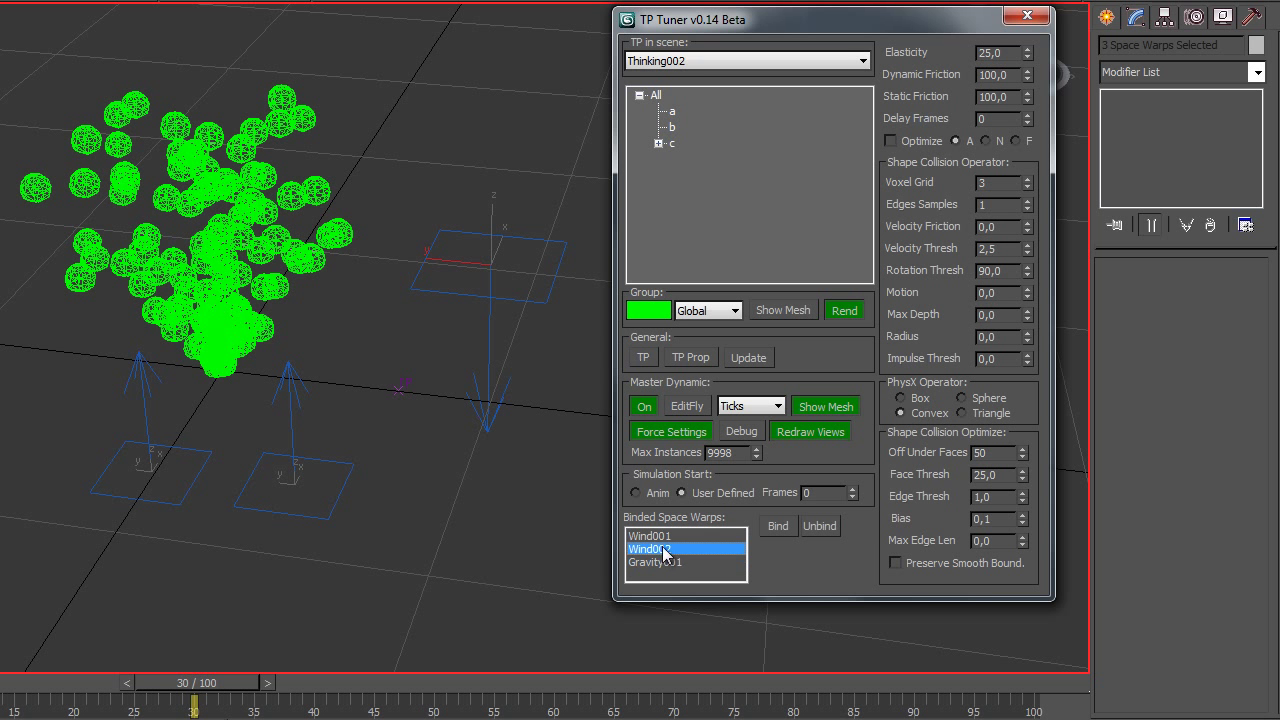
pyautogui.click(662, 537)
pyautogui.click(662, 550)
pyautogui.click(661, 563)
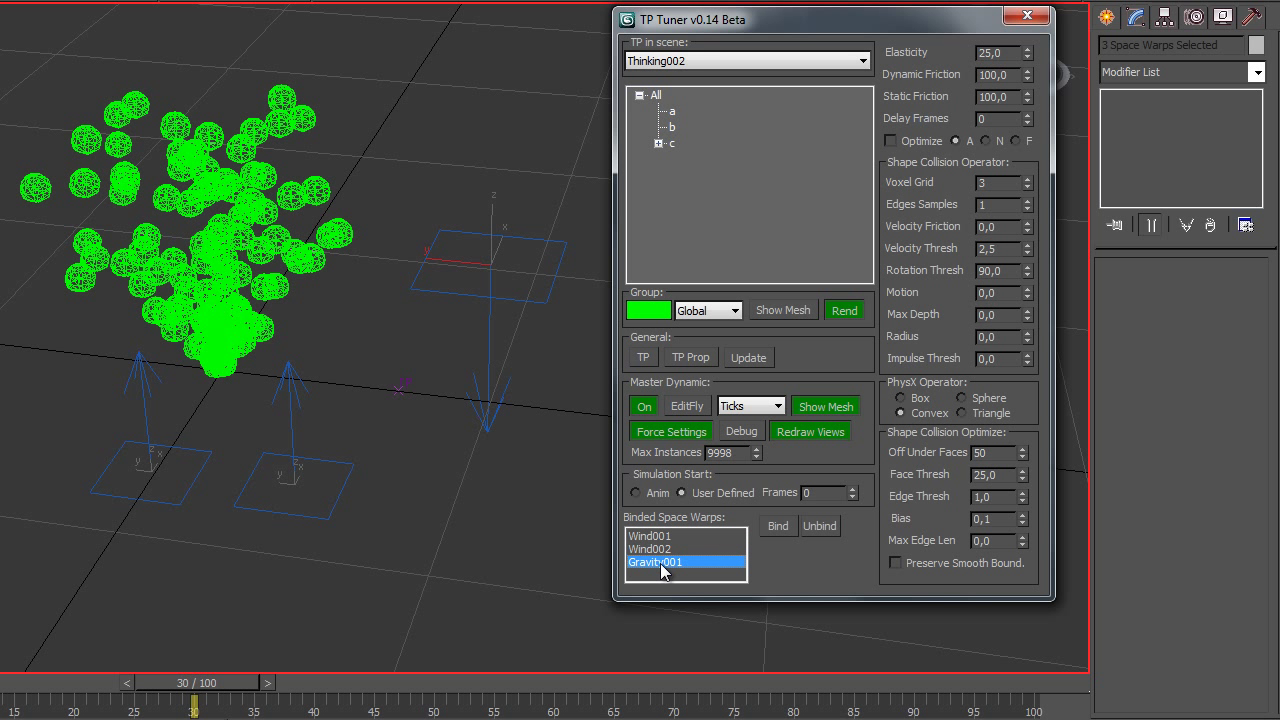
pyautogui.click(290, 515)
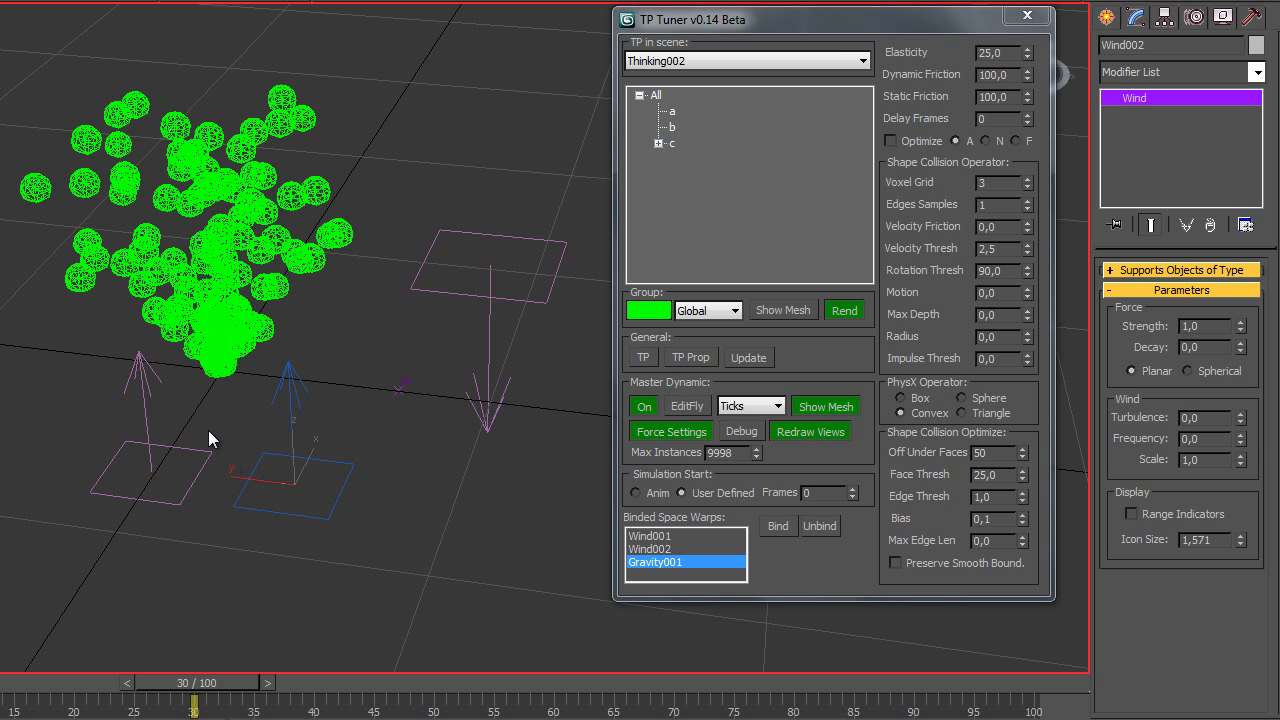
pyautogui.click(165, 476)
pyautogui.click(459, 269)
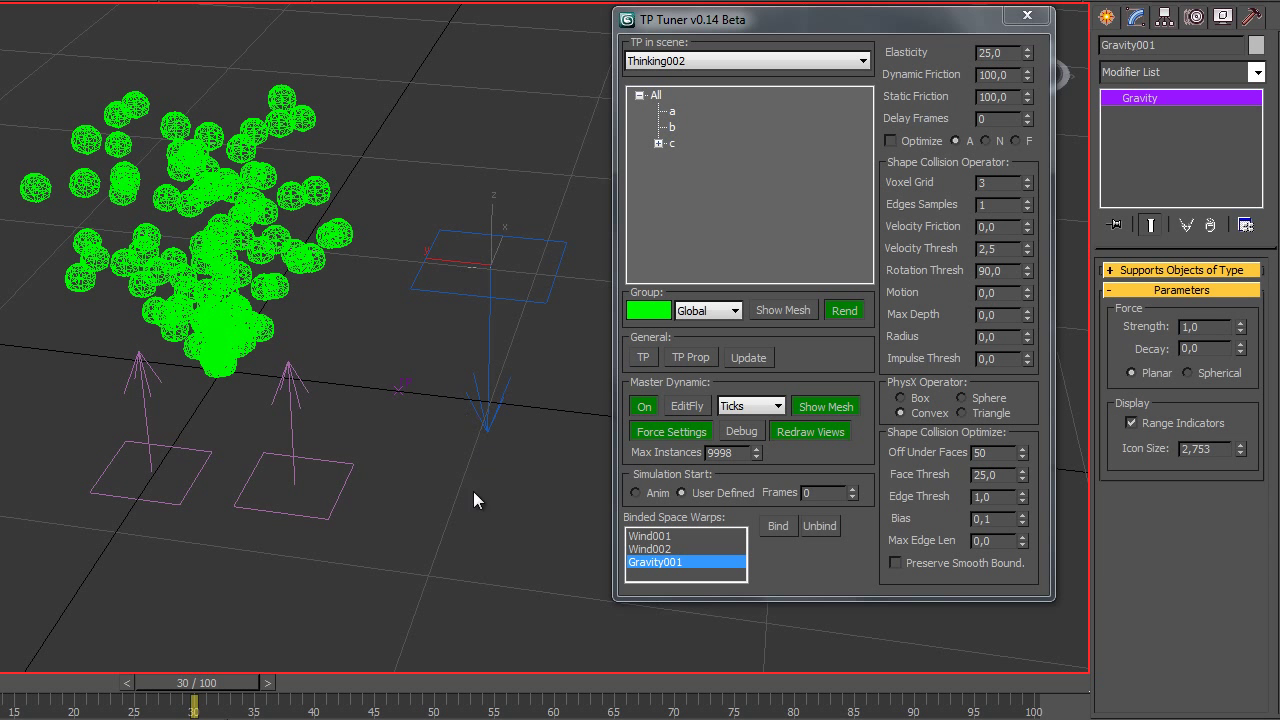
pyautogui.click(315, 501)
pyautogui.click(175, 480)
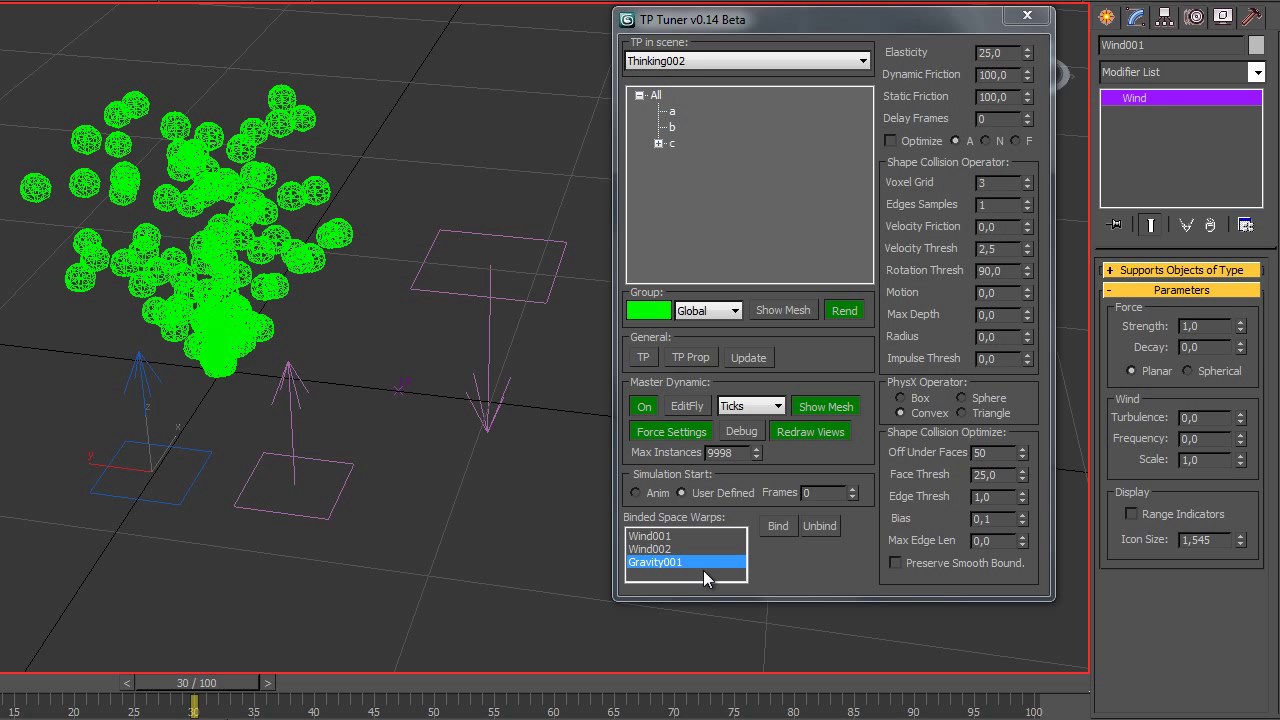
# Step: Unbind Gravity001, then Wind002 and Wind001, emptying the bound list
pyautogui.click(828, 527)
pyautogui.click(673, 548)
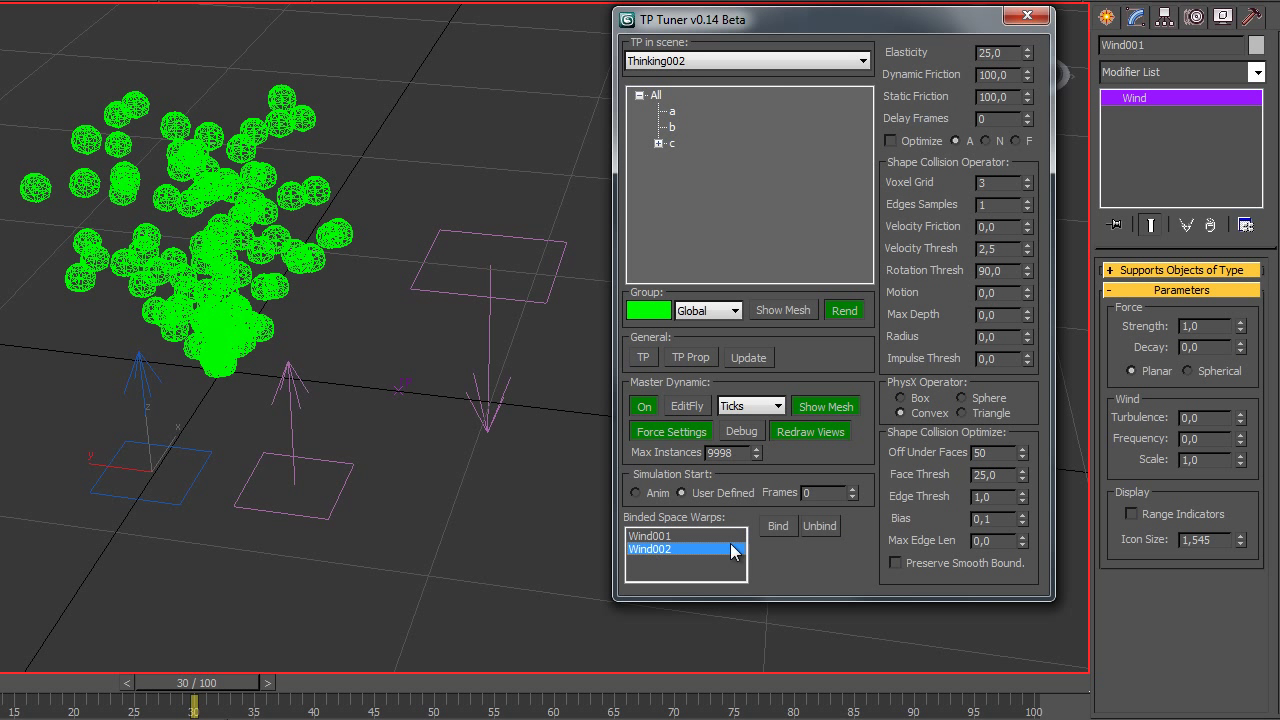
pyautogui.keyDown('ctrl'); pyautogui.click(673, 537); pyautogui.keyUp('ctrl')
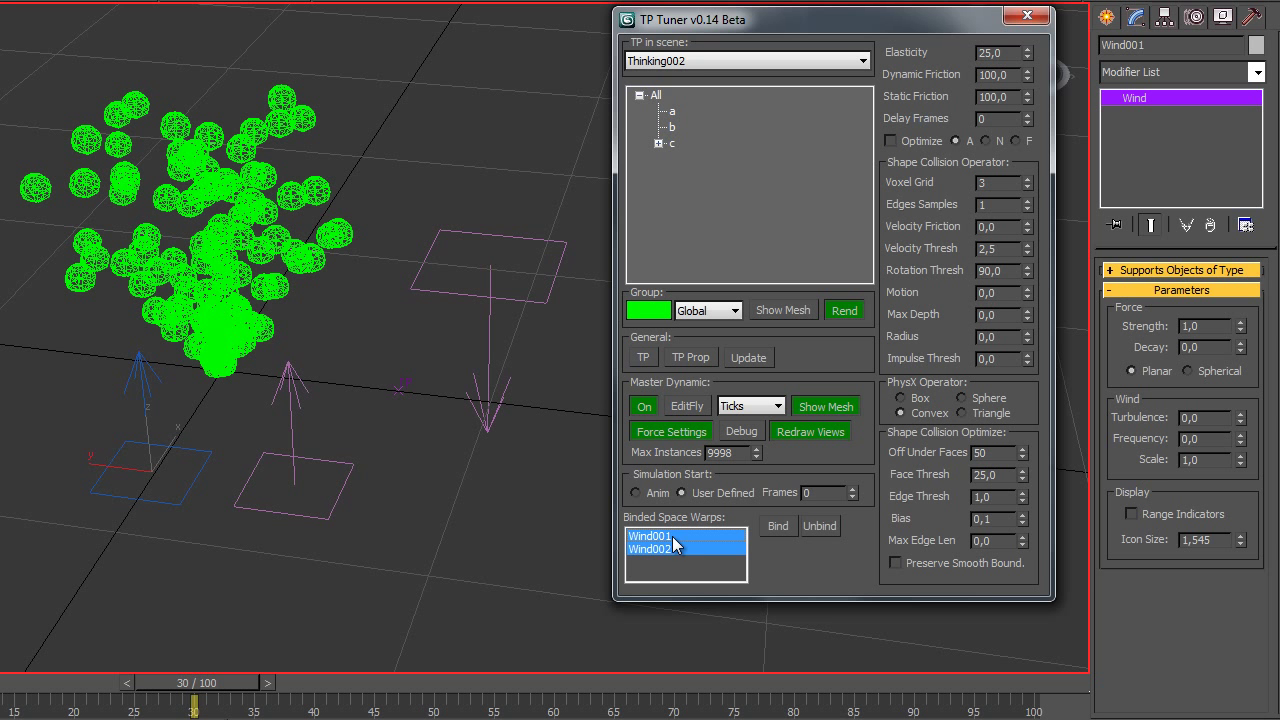
pyautogui.click(817, 527)
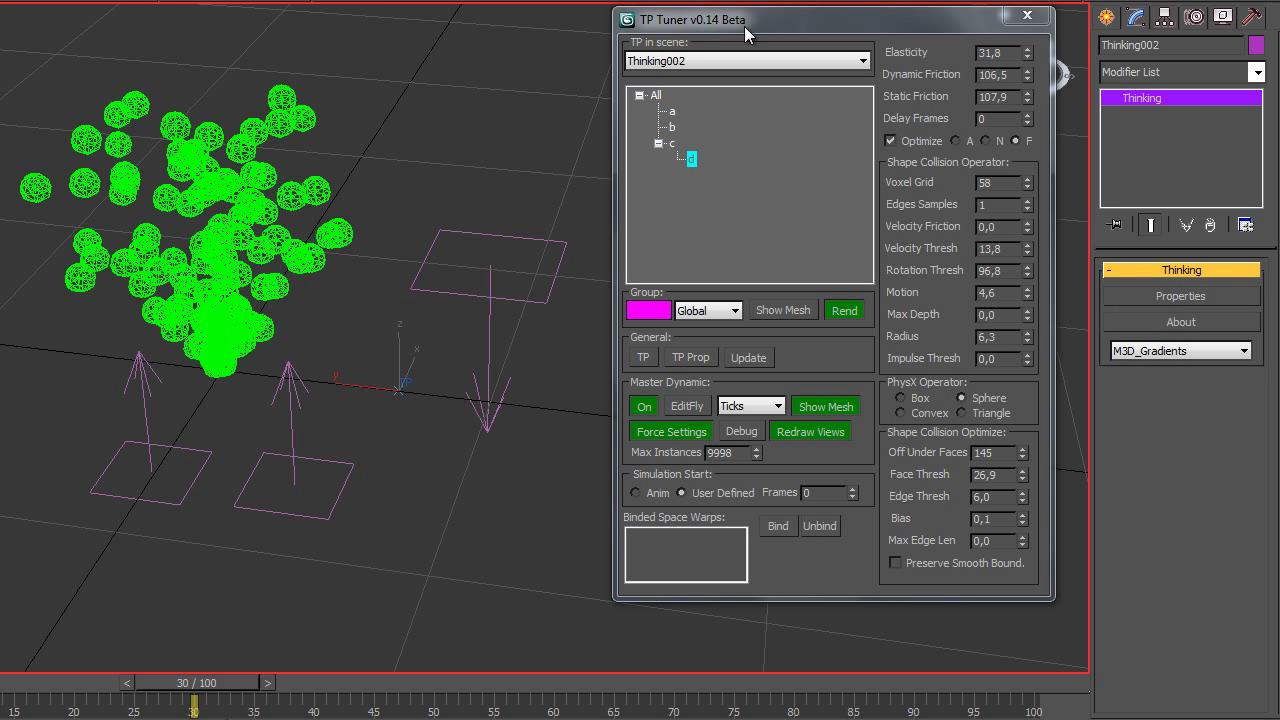
# Step: Copy group c's properties, then select group a
pyautogui.rightClick(673, 144)
pyautogui.click(718, 157)
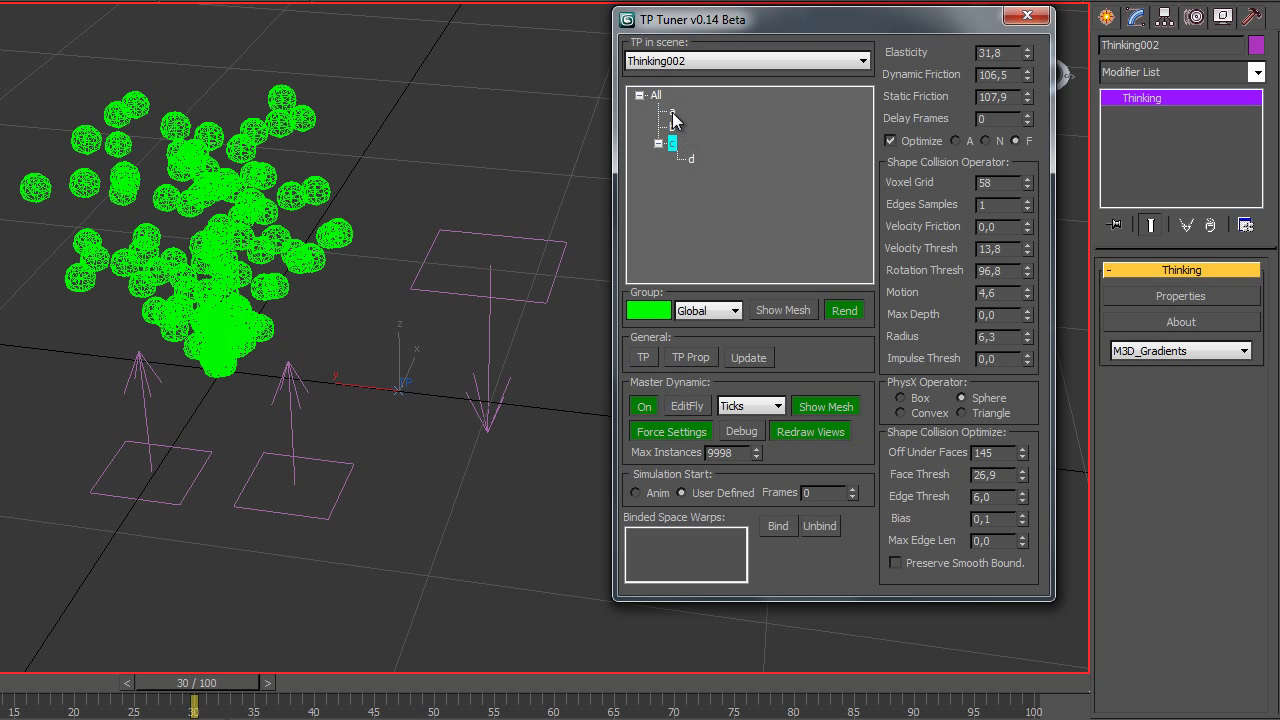
pyautogui.click(672, 112)
pyautogui.rightClick(673, 118)
pyautogui.click(726, 97)
# Step: Raise group a's Elasticity, Dynamic Friction and Static Friction (115,3) and set Optimize mode to N
pyautogui.moveTo(1027, 74); pyautogui.dragTo(1028, 2)
pyautogui.moveTo(1027, 100); pyautogui.dragTo(1027, 92)
pyautogui.click(957, 141)
pyautogui.click(987, 141)
# Step: Raise group a's collision values (Motion 13,8, Max Depth 7,3, Off Under Faces 327) with Triangle shape
pyautogui.moveTo(1027, 182); pyautogui.dragTo(1034, 262)
pyautogui.moveTo(1035, 226); pyautogui.dragTo(1035, 218)
pyautogui.moveTo(1029, 292); pyautogui.dragTo(1037, 219)
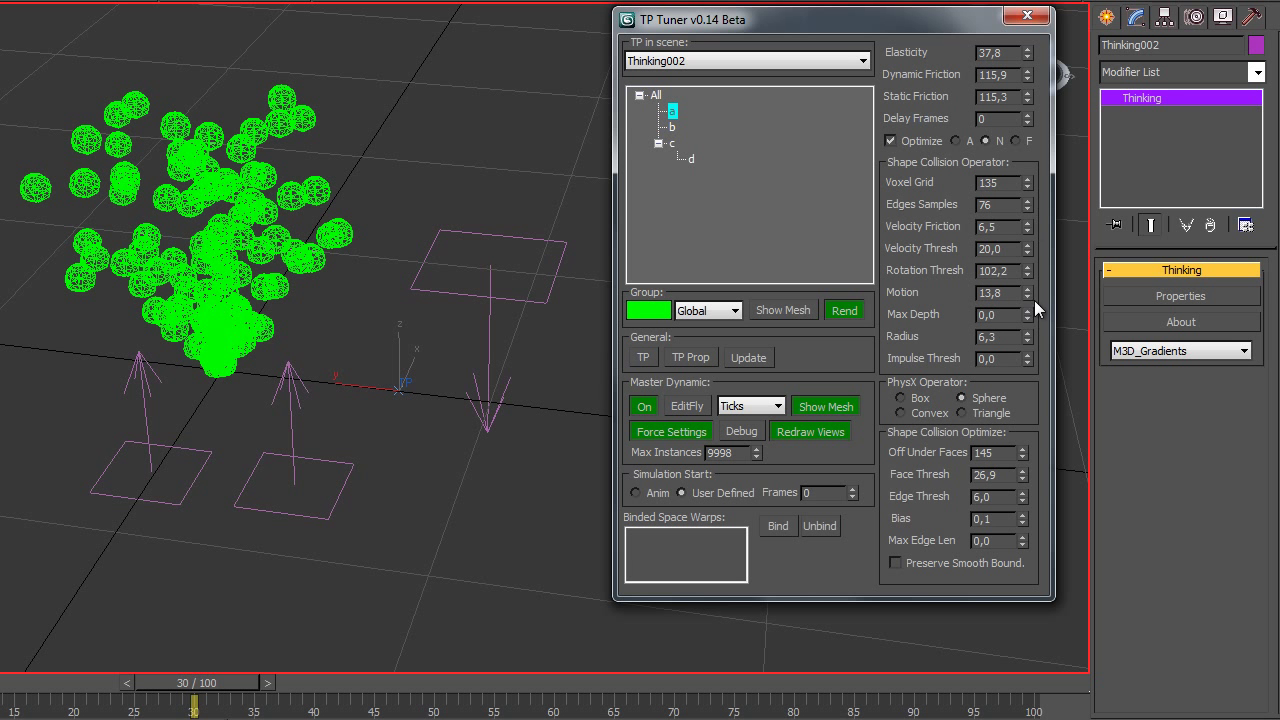
pyautogui.moveTo(1027, 314); pyautogui.dragTo(1026, 276)
pyautogui.click(961, 413)
pyautogui.moveTo(1025, 460); pyautogui.dragTo(1035, 262)
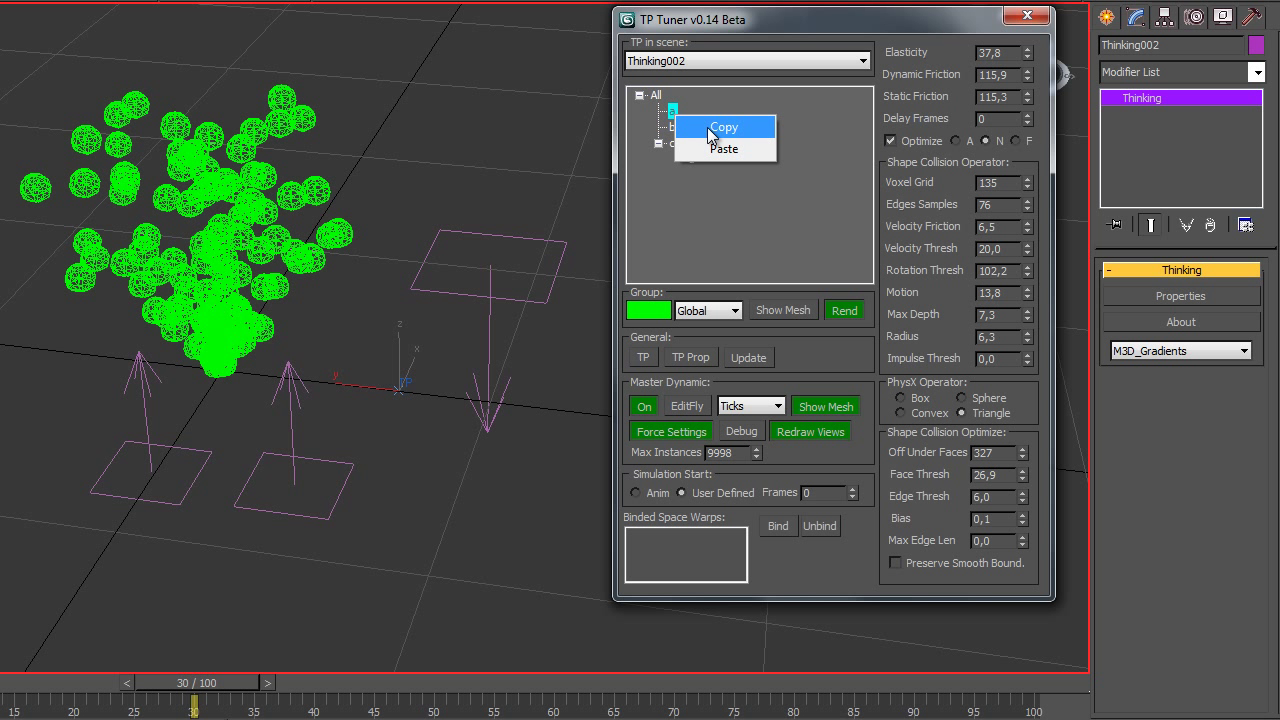
# Step: Paste the copied properties onto groups b, c and d, then reselect group a
pyautogui.click(673, 127)
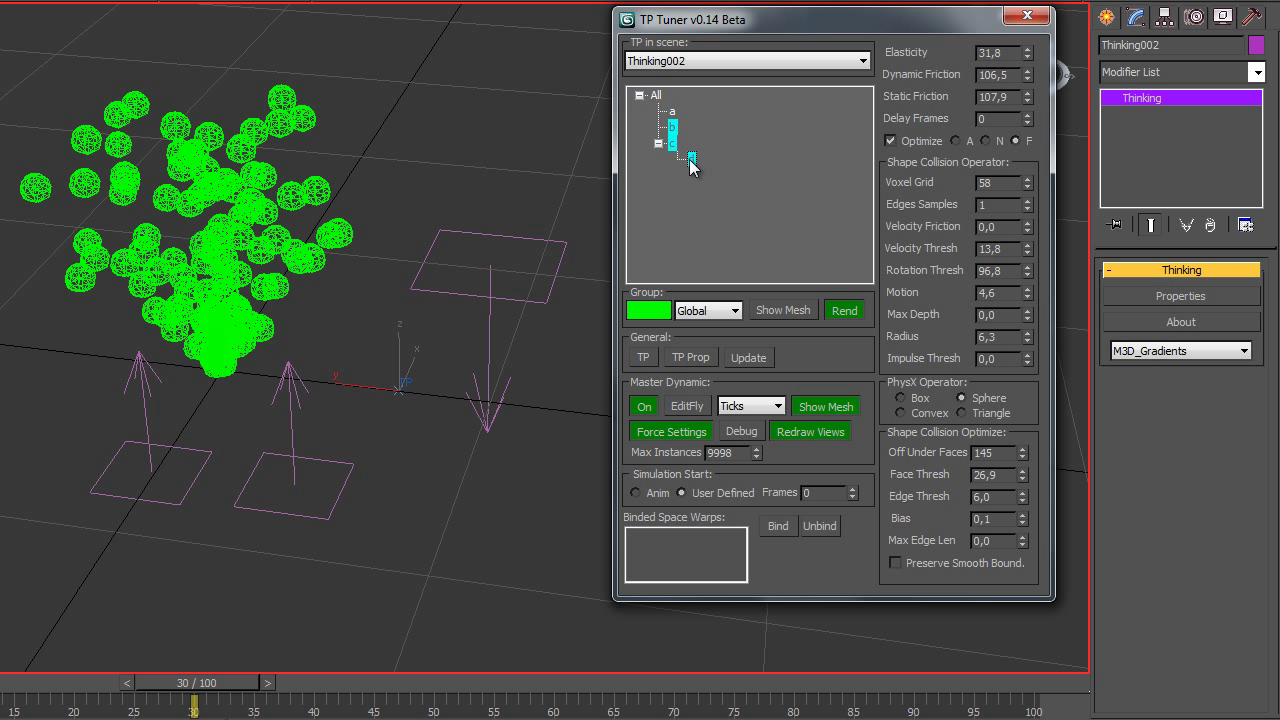
pyautogui.keyDown('shift'); pyautogui.click(689, 159); pyautogui.keyUp('shift')
pyautogui.rightClick(690, 160)
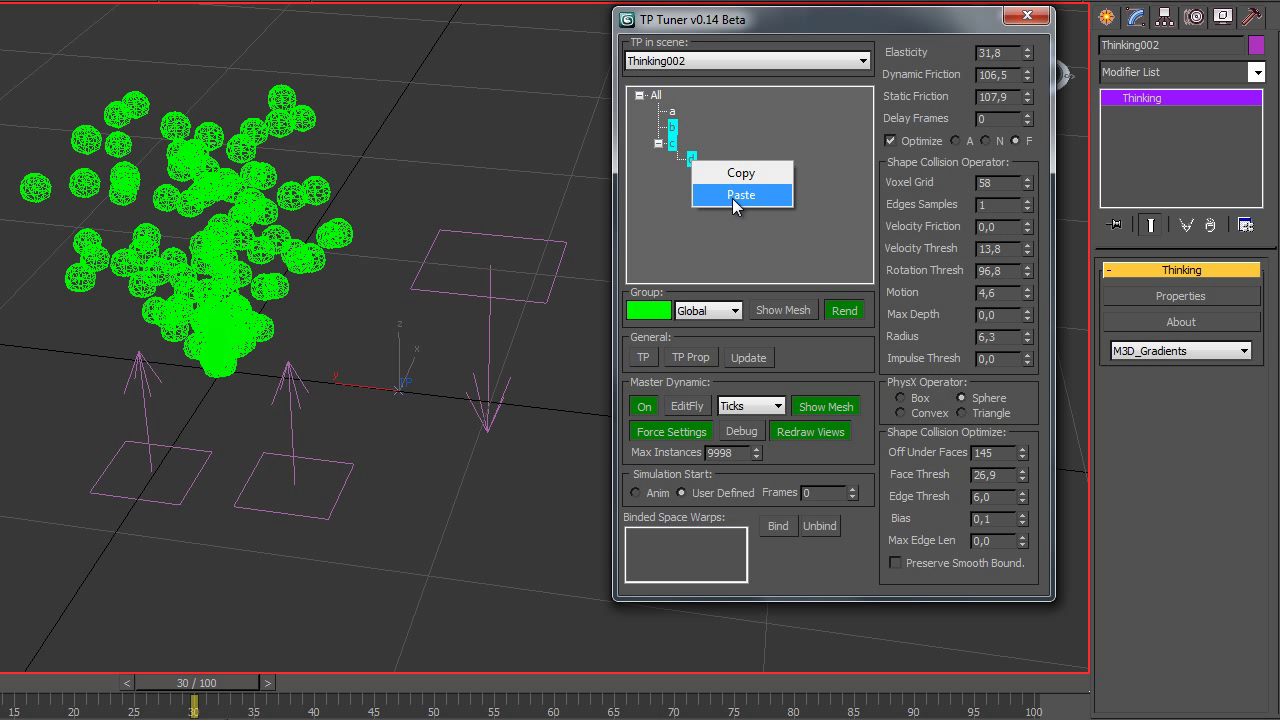
pyautogui.click(733, 196)
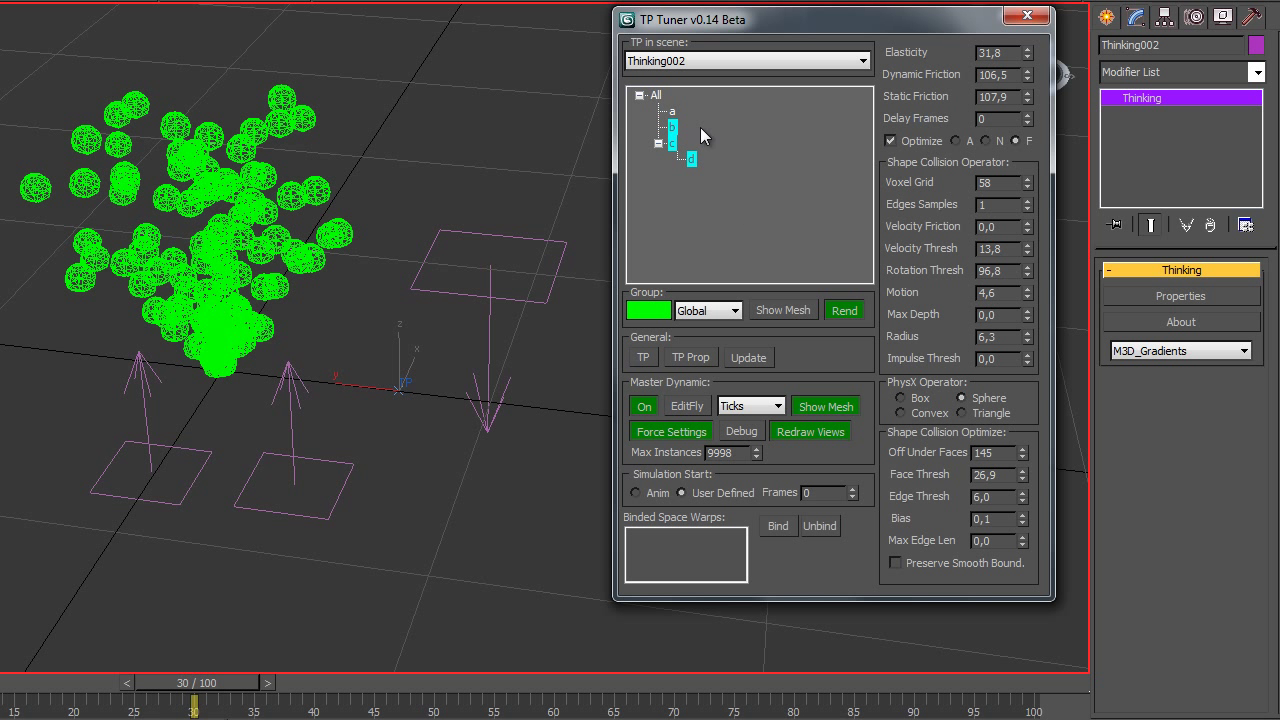
pyautogui.click(672, 111)
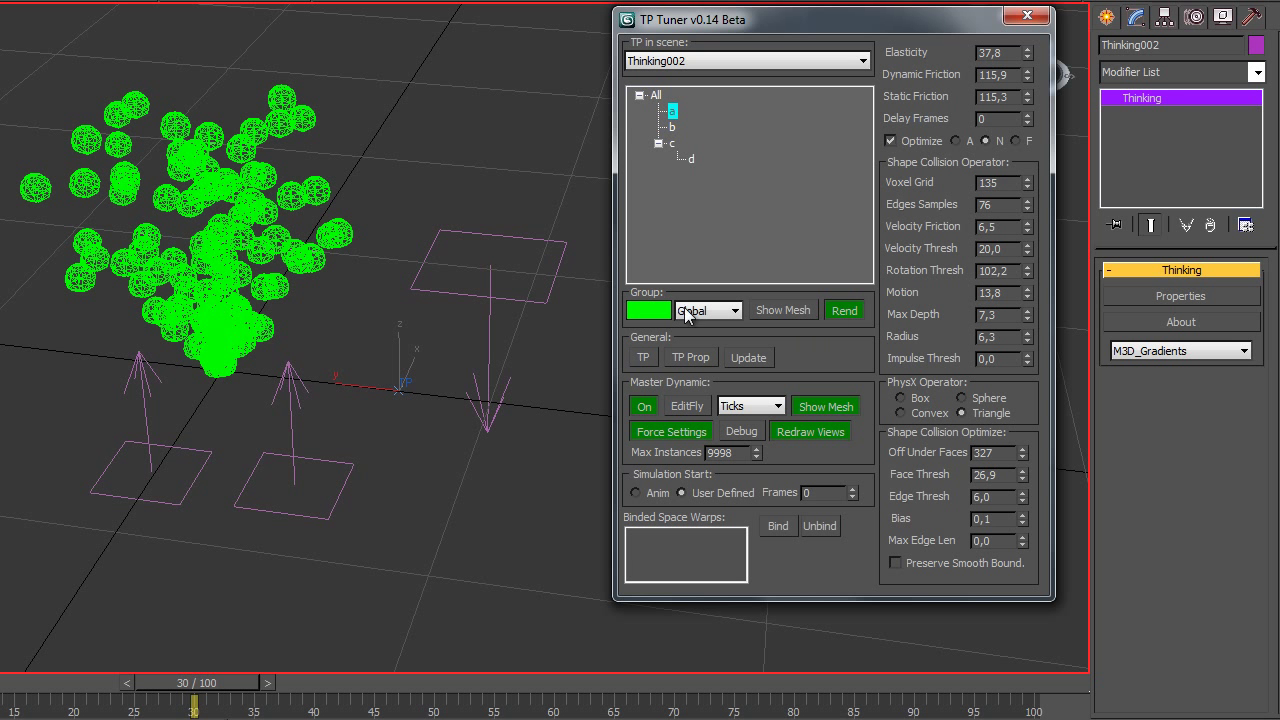